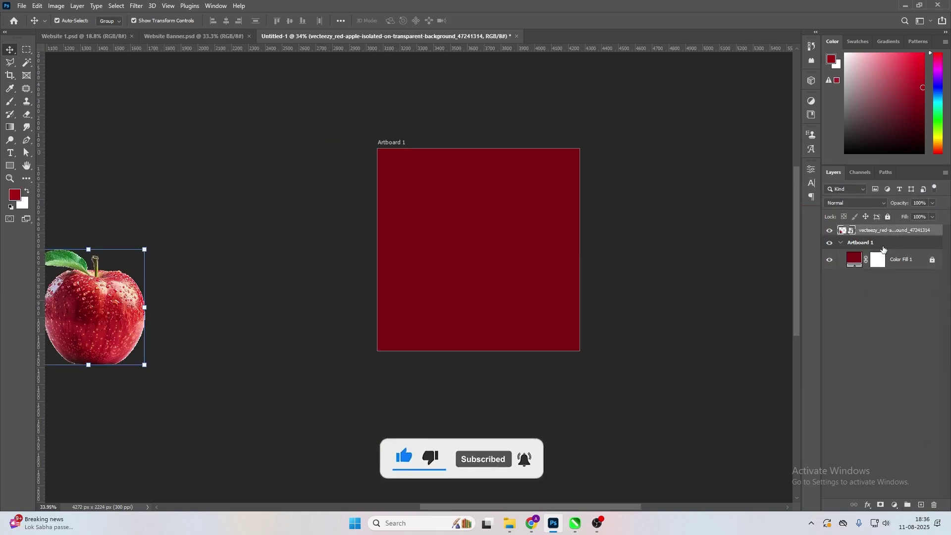
Add a new layer above the red fill and paint a large soft brighter-red glow in the artboard's center
{"action": "left_click", "coordinate": [921, 506]}
{"action": "key", "text": "b"}
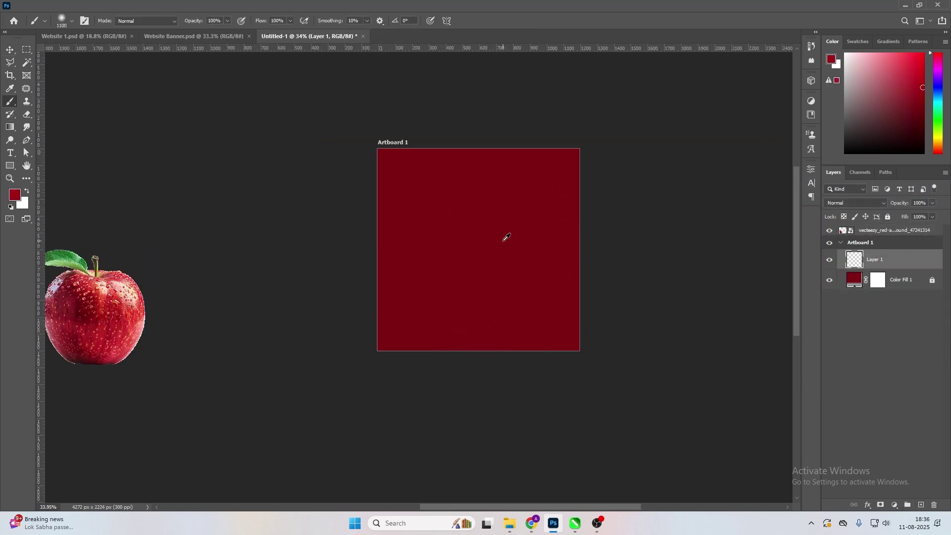
{"action": "scroll", "coordinate": [69, 209], "scroll_direction": "up", "scroll_amount": 3}
{"action": "left_click", "coordinate": [15, 194]}
{"action": "left_click", "coordinate": [812, 246]}
{"action": "left_click", "coordinate": [914, 199]}
{"action": "key", "text": "bracketright"}
{"action": "left_click", "coordinate": [471, 247]}
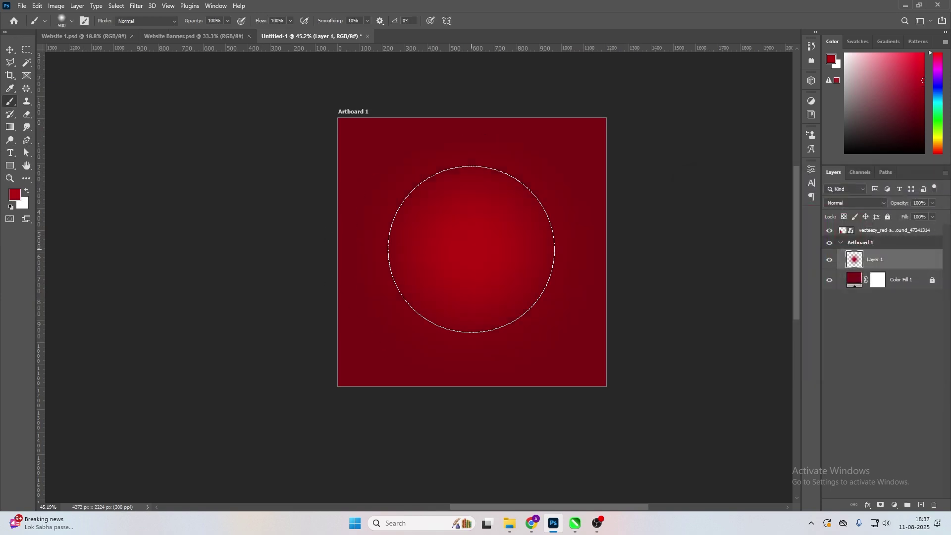
Enlarge the painted glow to spread across the background and lock its layer
{"action": "left_click", "coordinate": [8, 52]}
{"action": "scroll", "coordinate": [403, 164], "scroll_direction": "down", "scroll_amount": 4}
{"action": "left_click_drag", "start_coordinate": [536, 321], "coordinate": [539, 334]}
{"action": "key", "text": "Return"}
{"action": "key", "text": "ctrl+slash"}
Move the apple into the middle of the artboard and scale it to 60.37%
{"action": "left_click_drag", "start_coordinate": [140, 252], "coordinate": [464, 184]}
{"action": "scroll", "coordinate": [464, 184], "scroll_direction": "up", "scroll_amount": 4}
{"action": "scroll", "coordinate": [463, 187], "scroll_direction": "up", "scroll_amount": 1}
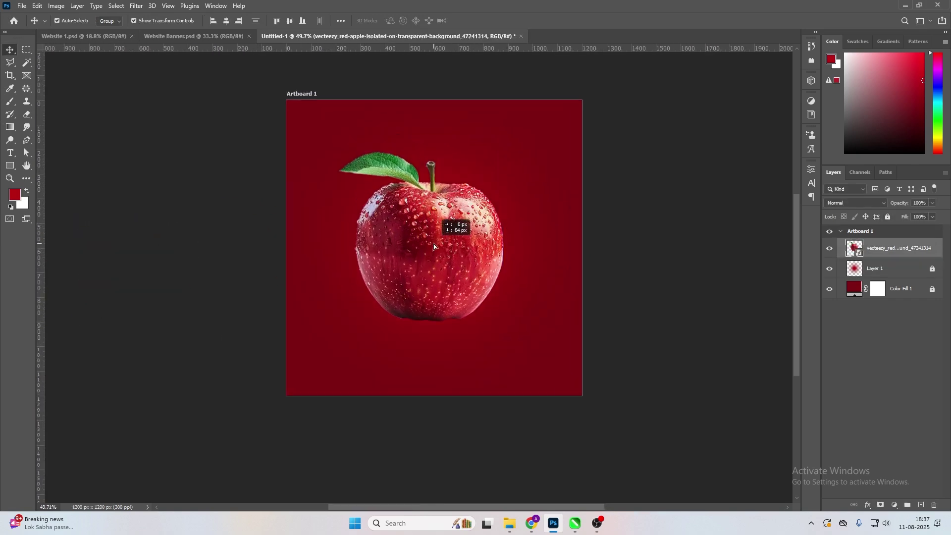
{"action": "key", "text": "ctrl+t"}
{"action": "left_click_drag", "start_coordinate": [505, 152], "coordinate": [503, 164]}
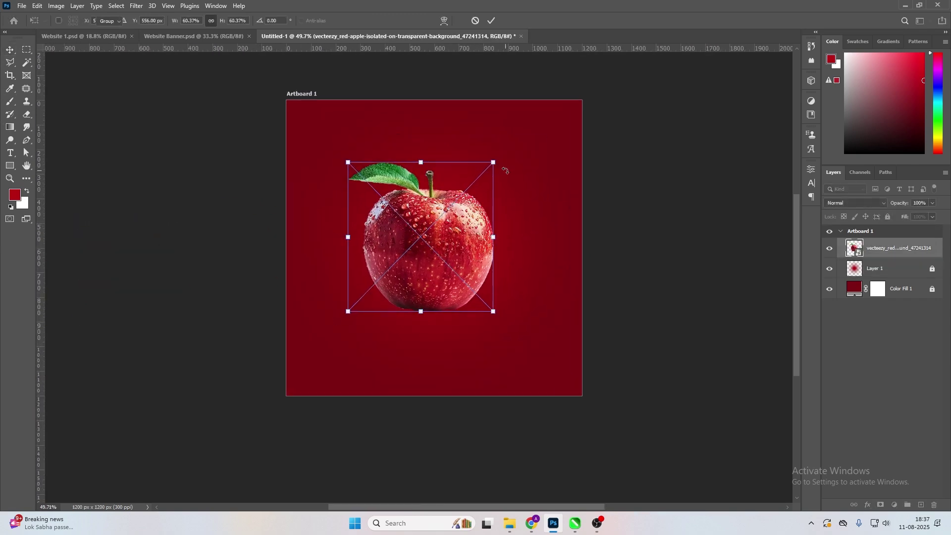
{"action": "key", "text": "Return"}
Duplicate the apple layer and distort the lower original into a flattened shadow shape, skewed about 48° to the right
{"action": "key", "text": "ctrl+j"}
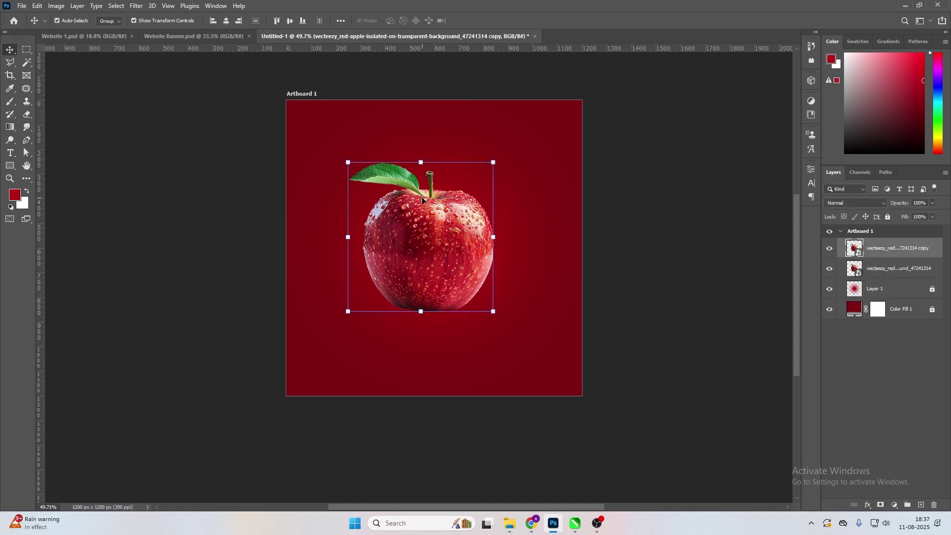
{"action": "left_click", "coordinate": [874, 269]}
{"action": "left_click_drag", "start_coordinate": [422, 163], "coordinate": [499, 244]}
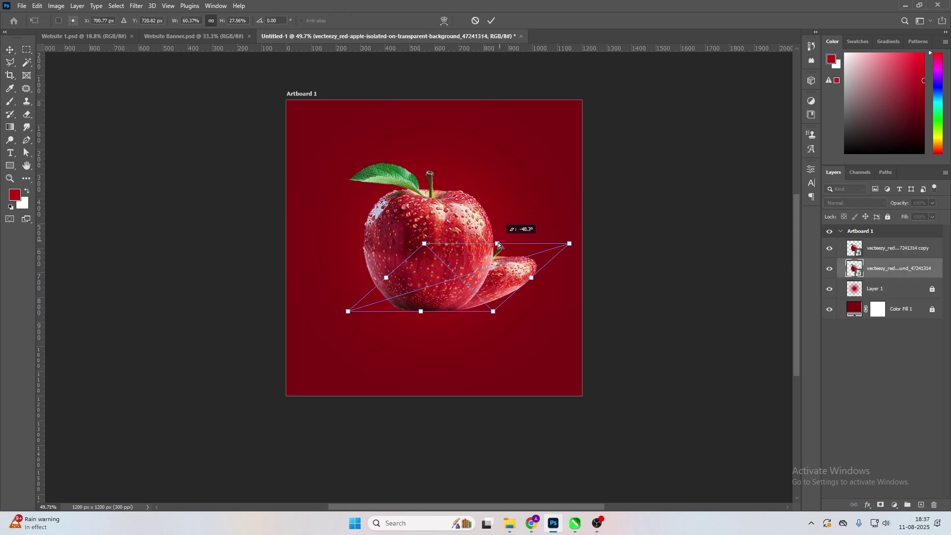
{"action": "key", "text": "Escape"}
Apply a black Color Overlay layer style to the skewed apple layer
{"action": "left_click_drag", "start_coordinate": [851, 266], "coordinate": [852, 270]}
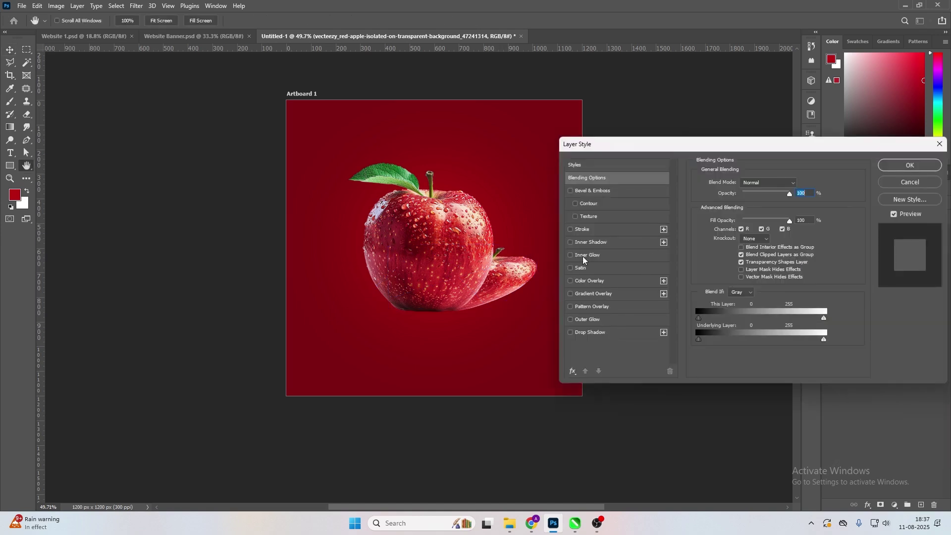
{"action": "left_click", "coordinate": [587, 281]}
{"action": "left_click", "coordinate": [803, 184]}
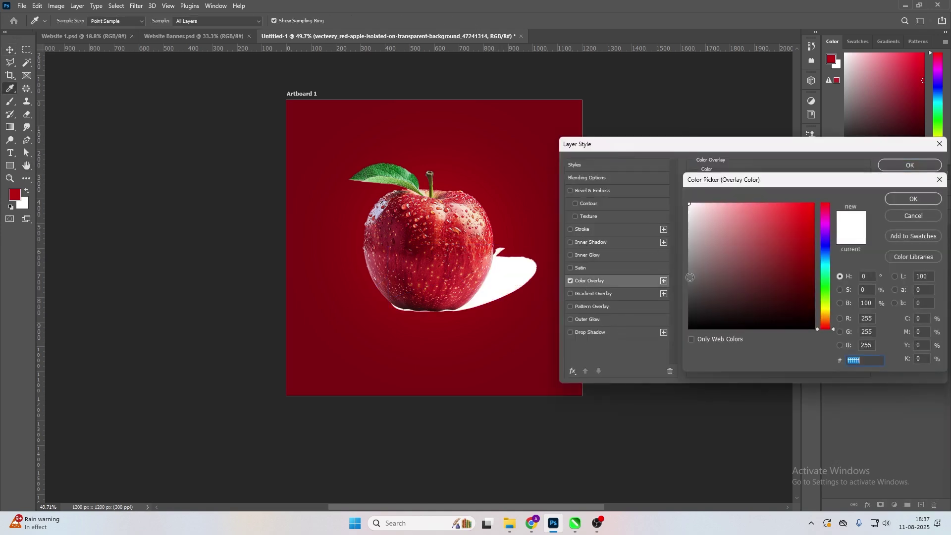
{"action": "left_click_drag", "start_coordinate": [690, 278], "coordinate": [687, 331]}
{"action": "left_click", "coordinate": [913, 197]}
{"action": "left_click", "coordinate": [911, 166]}
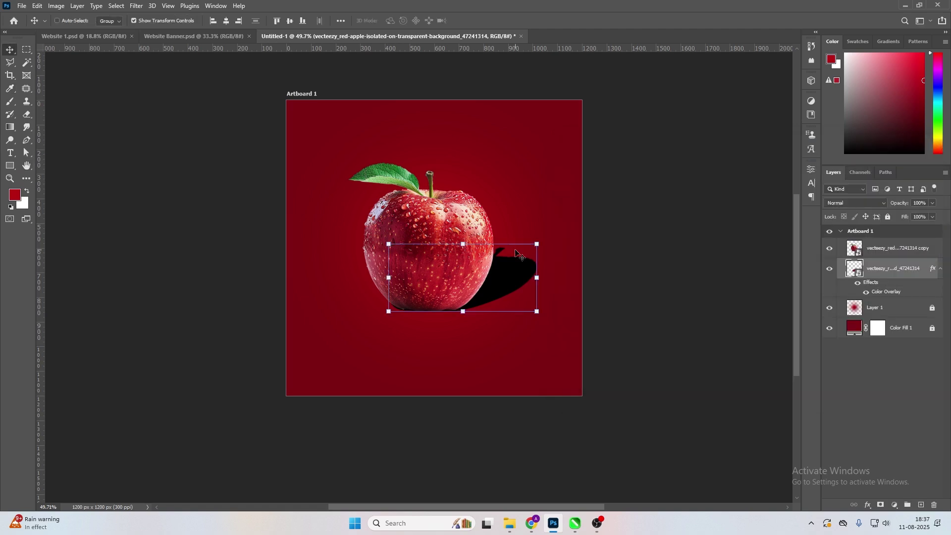
Skew the black shadow further right, flatten its height to about 18.5%, and lower its opacity to 30%
{"action": "mouse_move", "coordinate": [498, 246]}
{"action": "left_mouse_down"}
{"action": "mouse_move", "coordinate": [498, 253]}
{"action": "mouse_move", "coordinate": [513, 251]}
{"action": "left_mouse_up"}
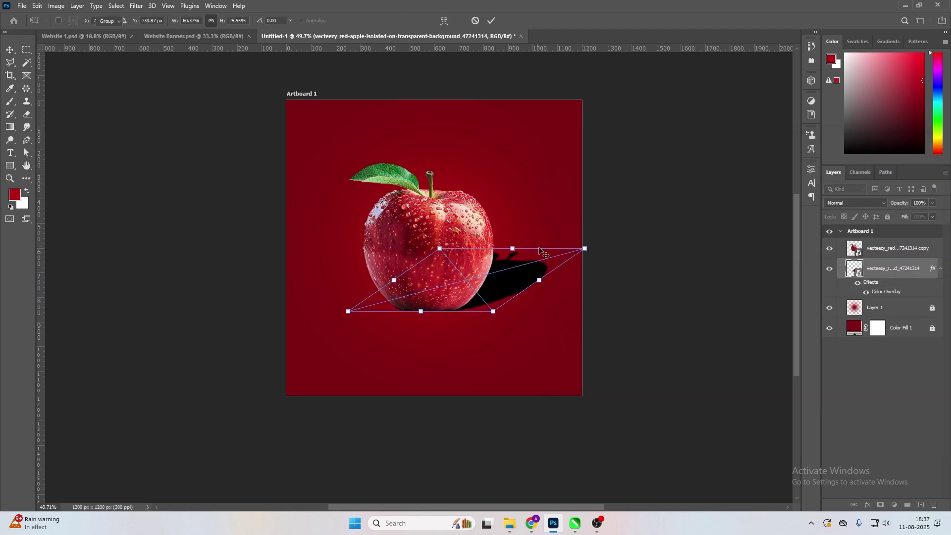
{"action": "key", "text": "Return"}
{"action": "key", "text": "5"}
{"action": "key", "text": "ctrl+t"}
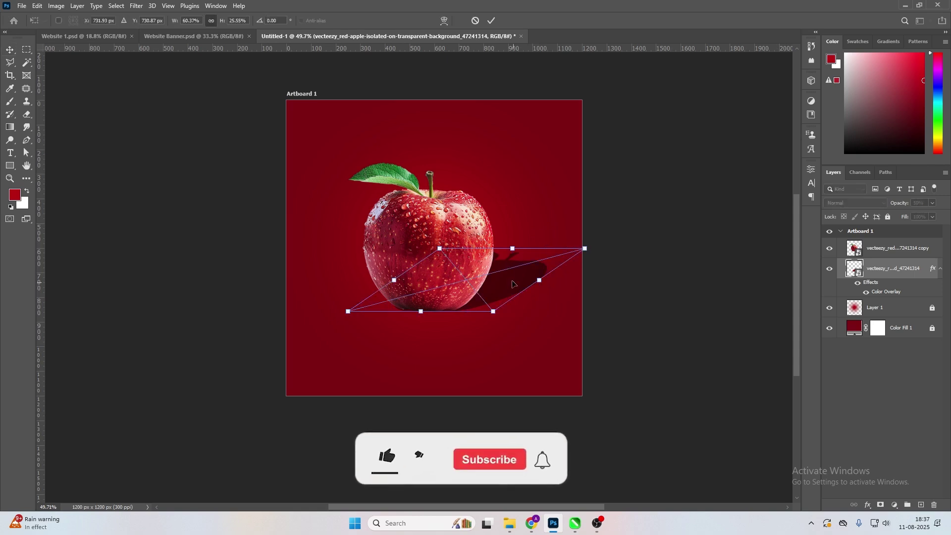
{"action": "left_click_drag", "start_coordinate": [514, 249], "coordinate": [514, 265]}
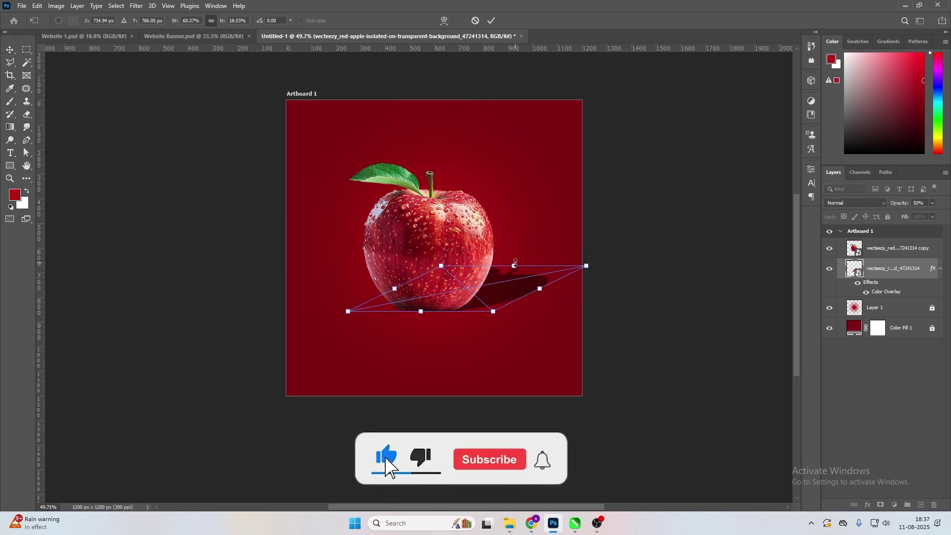
{"action": "key", "text": "Return"}
{"action": "key", "text": "3"}
Apply a Gaussian Blur with a 15.3-pixel radius to the cast shadow layer
{"action": "left_click", "coordinate": [136, 5]}
{"action": "mouse_move", "coordinate": [164, 130]}
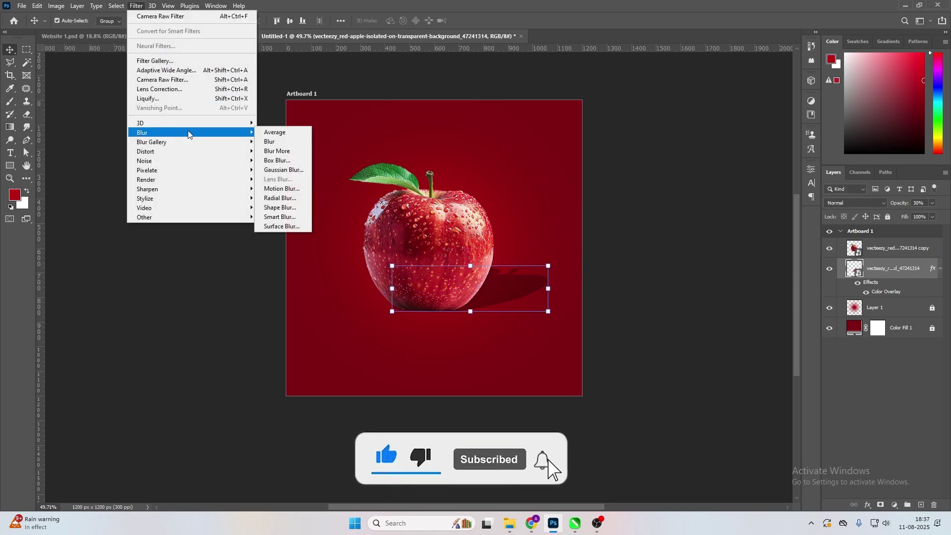
{"action": "left_click", "coordinate": [270, 169]}
{"action": "left_click", "coordinate": [616, 276]}
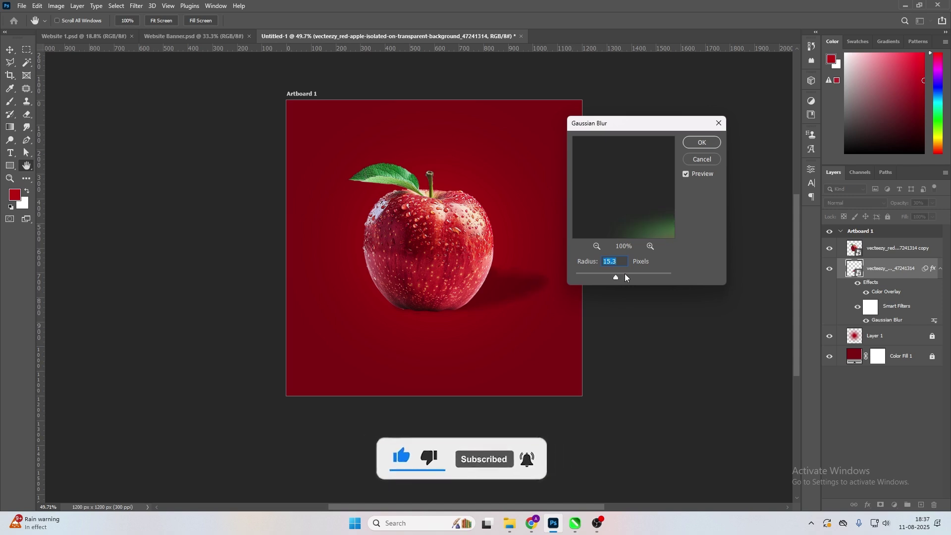
{"action": "left_click", "coordinate": [701, 142]}
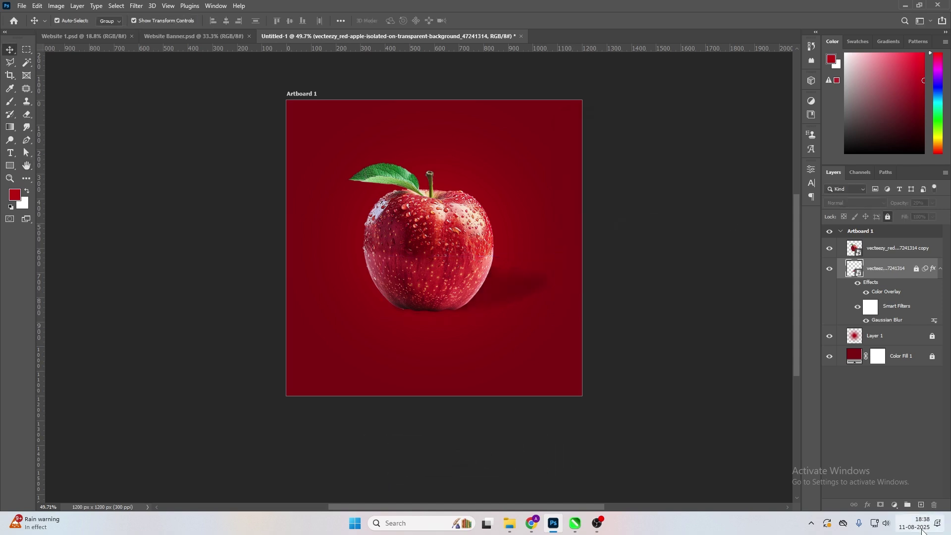
Add a new layer on top of the stack and paint a soft black spot over the middle of the apple
{"action": "left_click", "coordinate": [922, 505]}
{"action": "left_click", "coordinate": [9, 103]}
{"action": "key", "text": "d"}
{"action": "left_click_drag", "start_coordinate": [875, 270], "coordinate": [876, 239]}
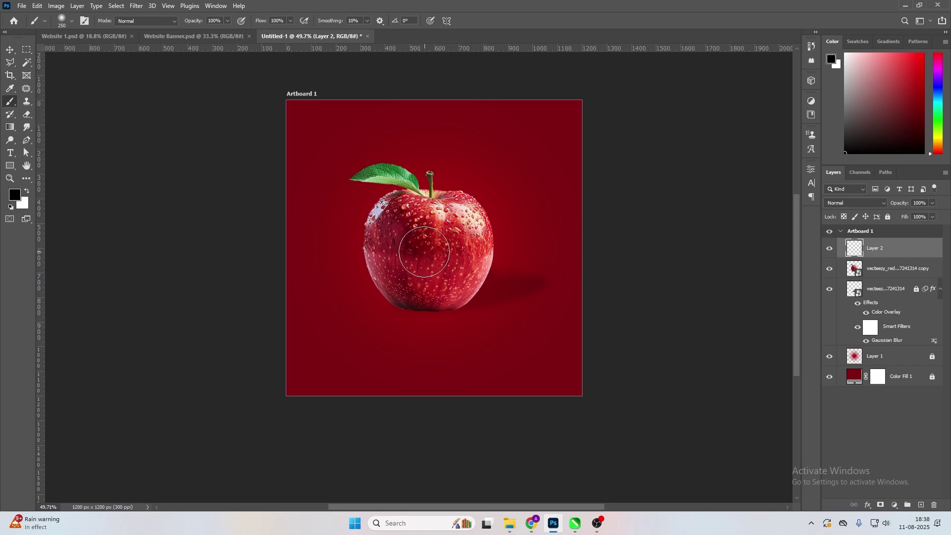
{"action": "left_click", "coordinate": [434, 251]}
{"action": "left_click", "coordinate": [434, 252]}
Flatten and widen the black spot into a thin contact shadow about 823 px wide, just below the apple
{"action": "key", "text": "ctrl+t"}
{"action": "scroll", "coordinate": [463, 220], "scroll_direction": "up", "scroll_amount": 2}
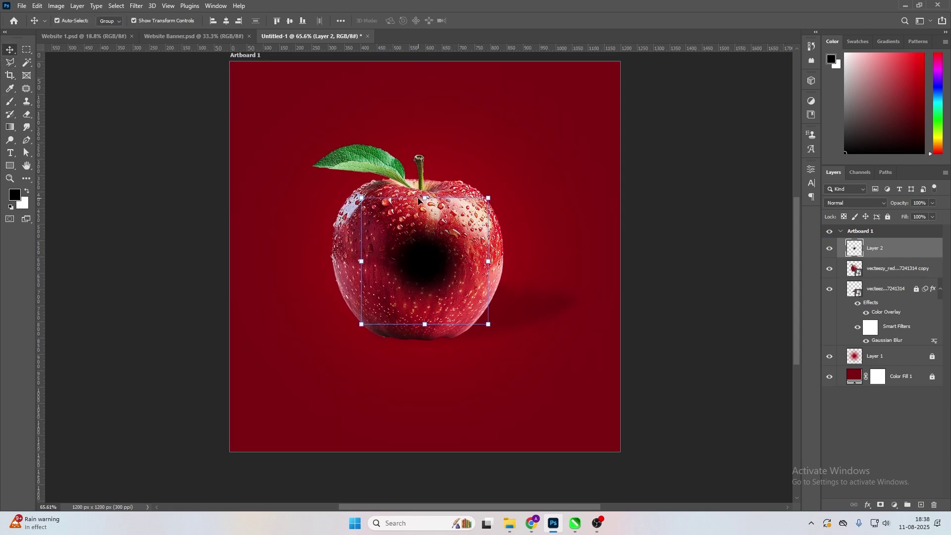
{"action": "mouse_move", "coordinate": [424, 329]}
{"action": "left_mouse_down"}
{"action": "mouse_move", "coordinate": [426, 264]}
{"action": "mouse_move", "coordinate": [429, 346]}
{"action": "left_mouse_up"}
{"action": "left_click_drag", "start_coordinate": [494, 358], "coordinate": [563, 349]}
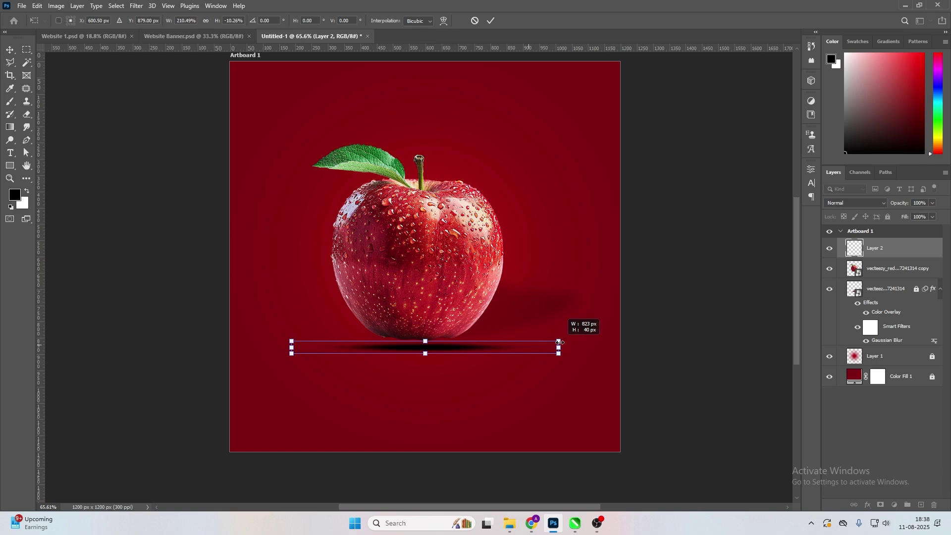
{"action": "key", "text": "Return"}
{"action": "key", "text": "ctrl+t"}
{"action": "left_click_drag", "start_coordinate": [425, 355], "coordinate": [425, 363]}
{"action": "key", "text": "Return"}
Nudge the contact shadow up and slightly left under the apple's base and place its layer below the apple
{"action": "key", "text": "shift+Up"}
{"action": "key", "text": "shift+Up"}
{"action": "key", "text": "shift+Up"}
{"action": "key", "text": "Left"}
{"action": "key", "text": "Left"}
{"action": "key", "text": "shift+Up"}
{"action": "key", "text": "ctrl+bracketleft"}
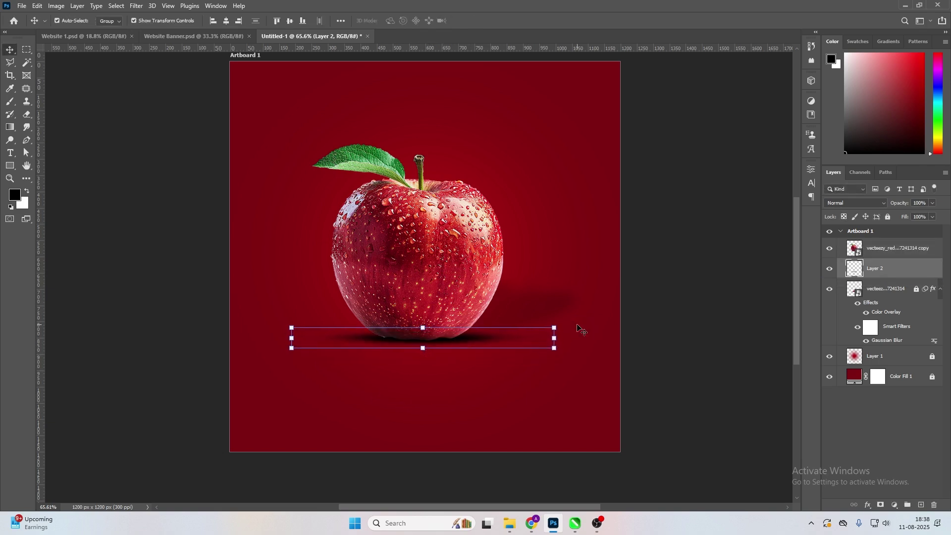
Narrow the contact shadow under the apple and set its opacity to 40%
{"action": "key", "text": "ctrl+t"}
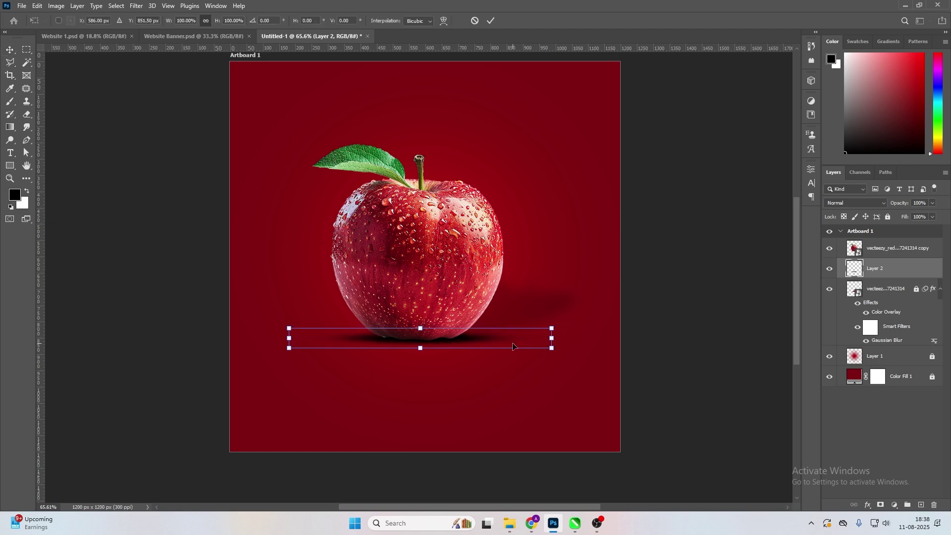
{"action": "left_click_drag", "start_coordinate": [552, 338], "coordinate": [531, 339]}
{"action": "key", "text": "Return"}
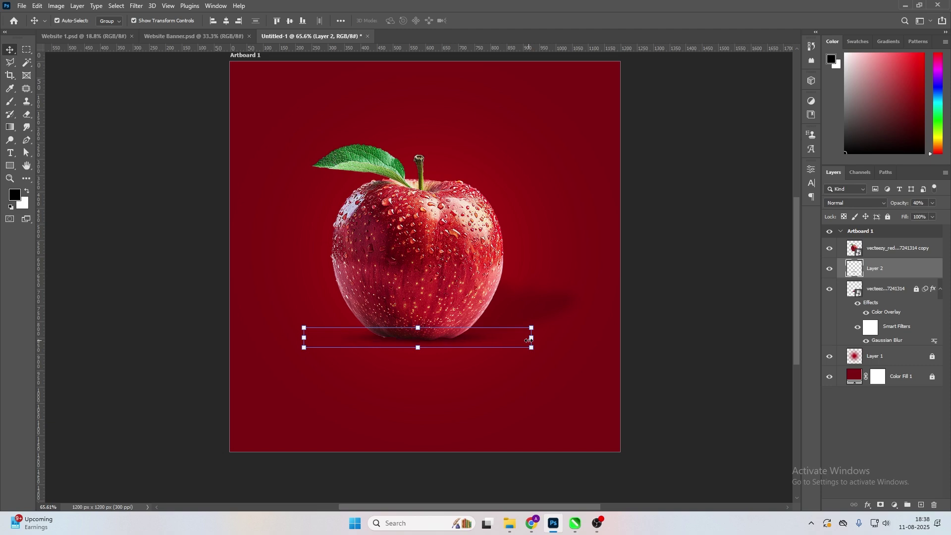
{"action": "left_click", "coordinate": [603, 336]}
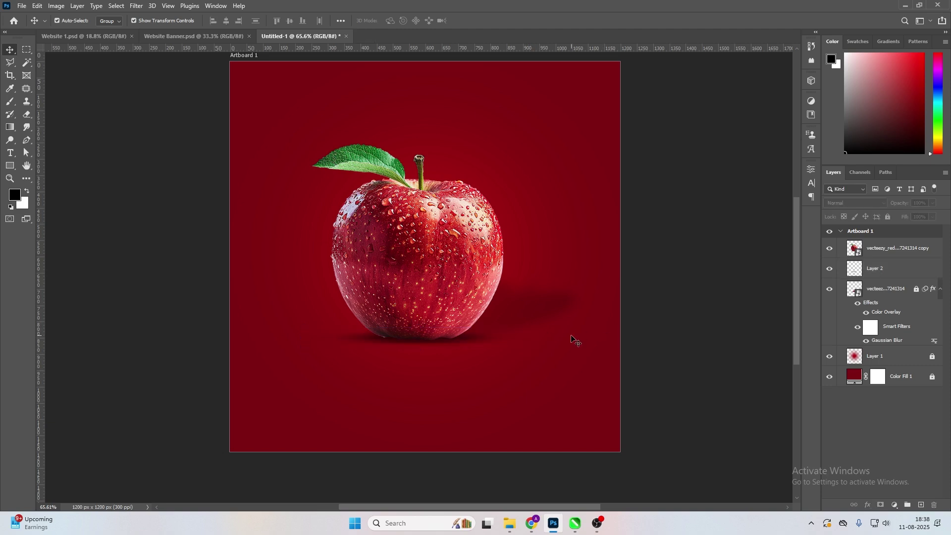
Unlock the blurred cast shadow layer and lower its opacity to 10%
{"action": "left_click", "coordinate": [902, 277]}
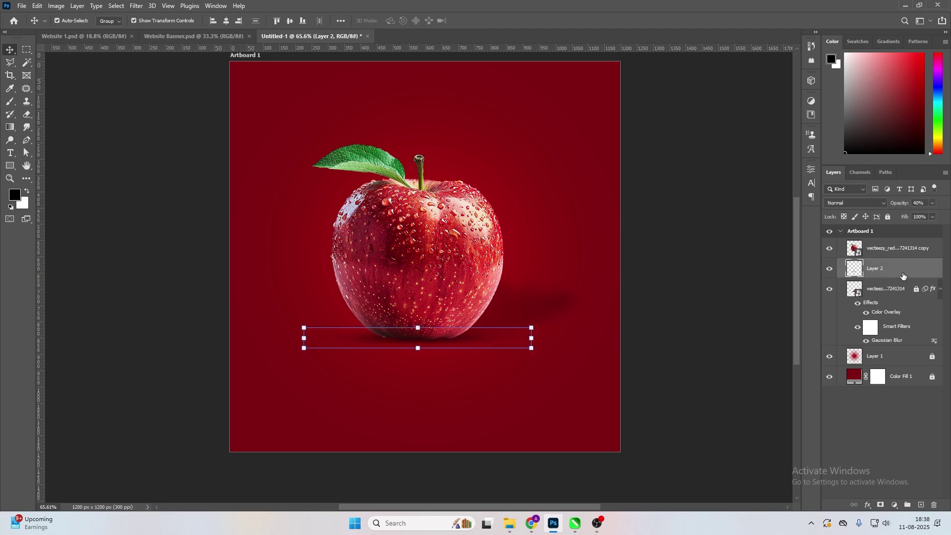
{"action": "left_click", "coordinate": [501, 344]}
{"action": "scroll", "coordinate": [505, 348], "scroll_direction": "down", "scroll_amount": 3}
{"action": "scroll", "coordinate": [495, 334], "scroll_direction": "up", "scroll_amount": 3}
{"action": "left_click", "coordinate": [495, 337]}
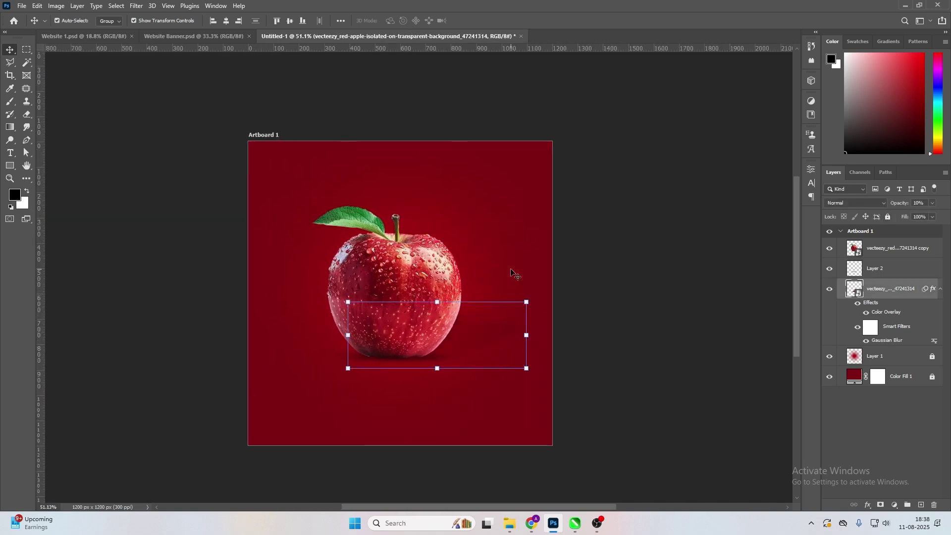
Group the apple with its two shadow layers, and move the group slightly lower while enlarging it a little
{"action": "left_click_drag", "start_coordinate": [664, 387], "coordinate": [396, 271]}
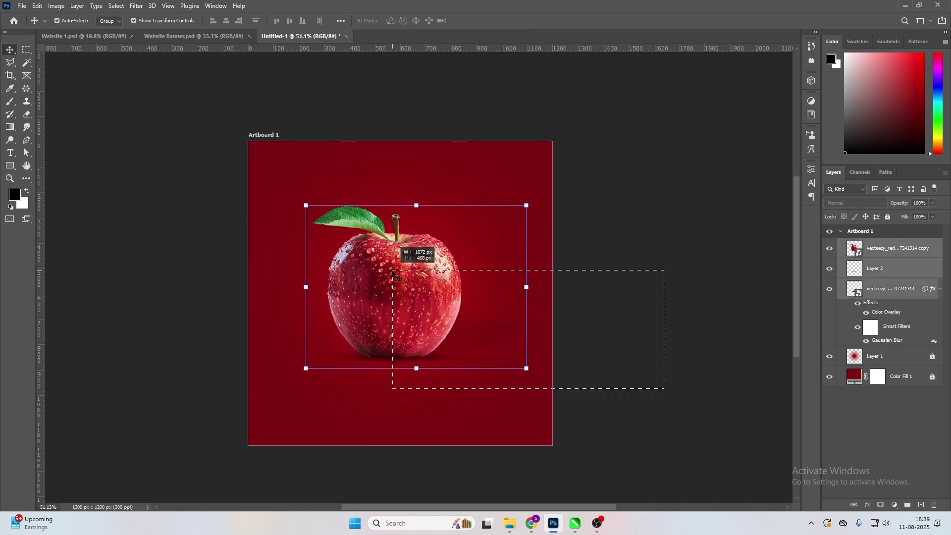
{"action": "key", "text": "ctrl+g"}
{"action": "key", "text": "ctrl+slash"}
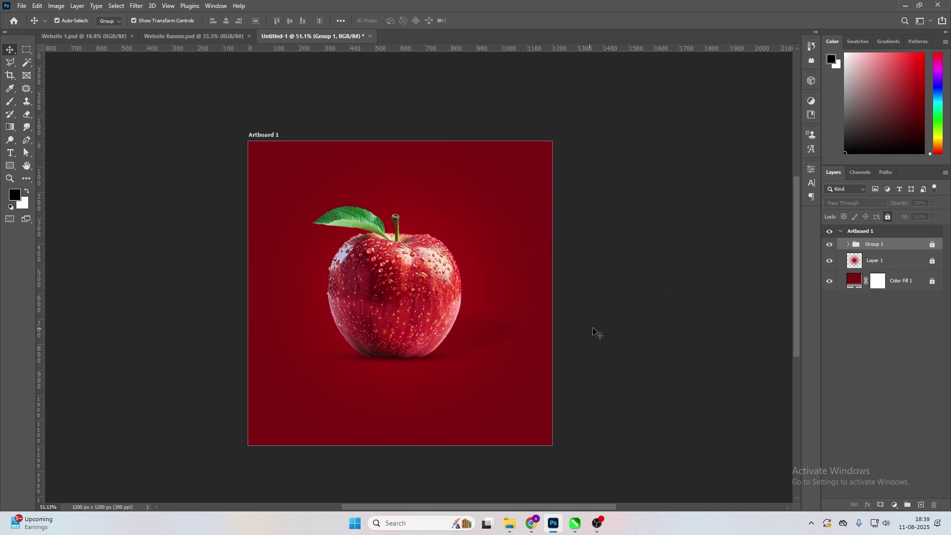
{"action": "key", "text": "ctrl+slash"}
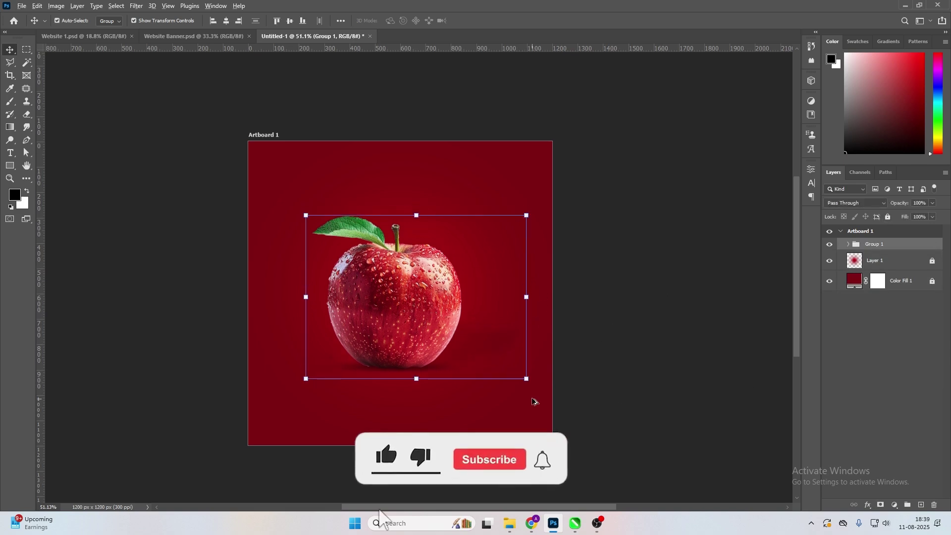
{"action": "left_click_drag", "start_coordinate": [530, 380], "coordinate": [531, 383]}
{"action": "key", "text": "Return"}
Ungroup the apple and shadow layers and duplicate the apple layer
{"action": "right_click", "coordinate": [876, 245]}
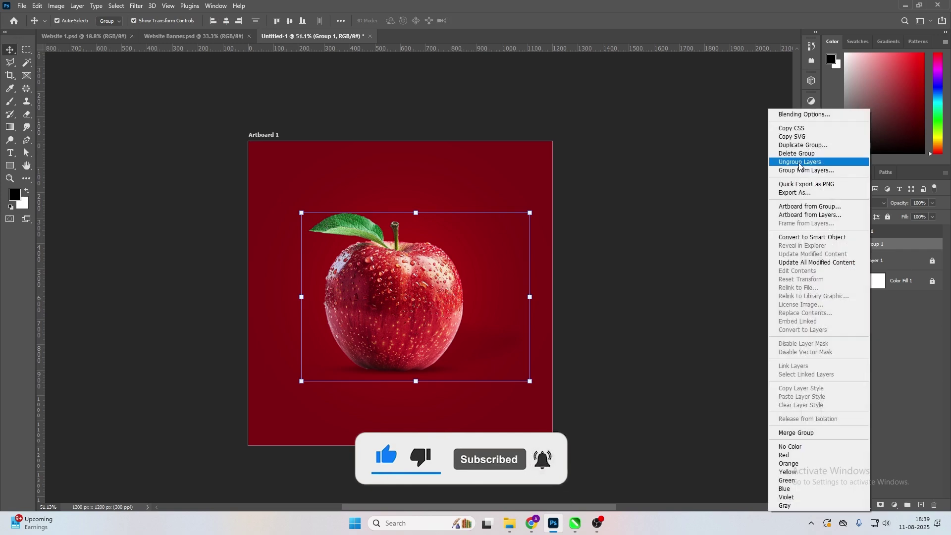
{"action": "left_click", "coordinate": [812, 159]}
{"action": "left_click", "coordinate": [877, 252]}
{"action": "key", "text": "ctrl+j"}
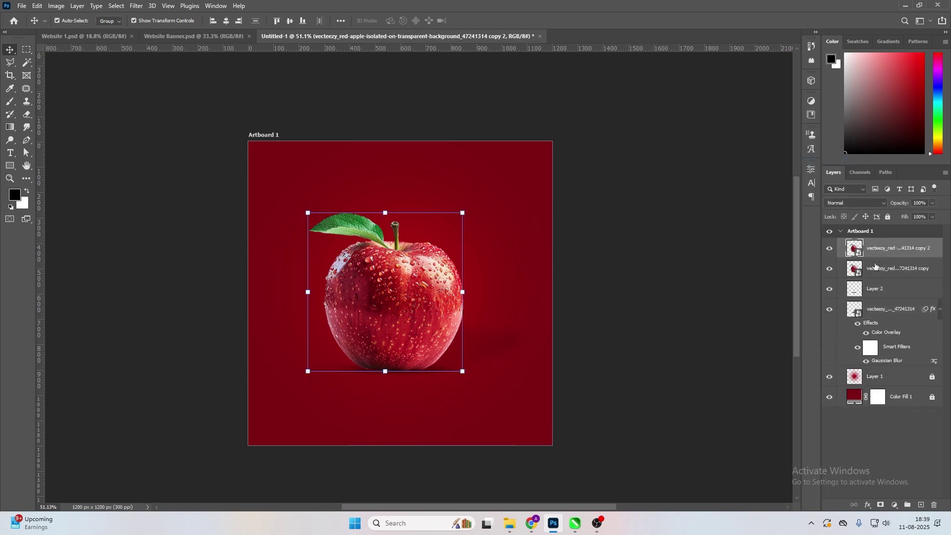
Group the original apple with its two shadow layers and lock the group, leaving the new apple copy outside
{"action": "left_click", "coordinate": [875, 270]}
{"action": "left_click", "coordinate": [898, 310], "text": "shift"}
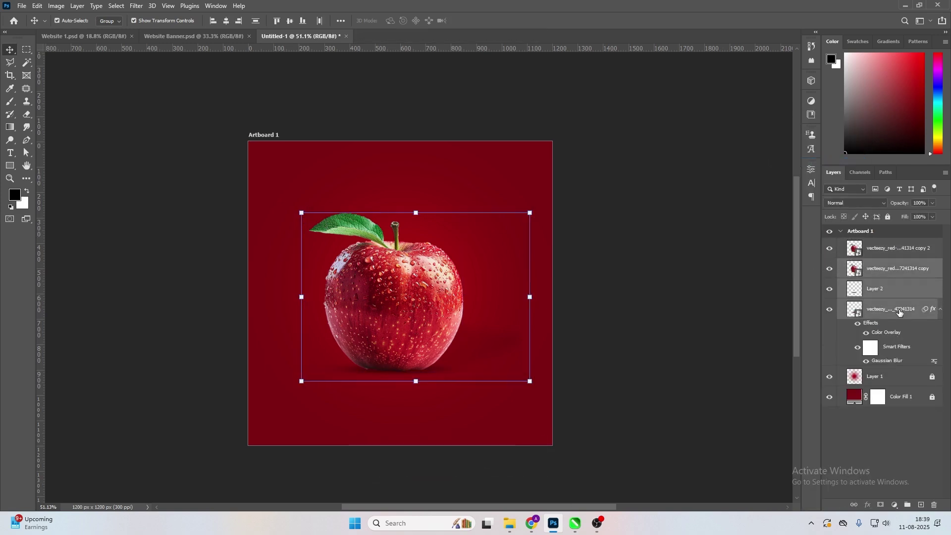
{"action": "key", "text": "ctrl+g"}
Move the apple copy partly off the artboard's upper-left corner and scale it down to about 41.5%
{"action": "left_click_drag", "start_coordinate": [402, 293], "coordinate": [282, 153]}
{"action": "key", "text": "ctrl+t"}
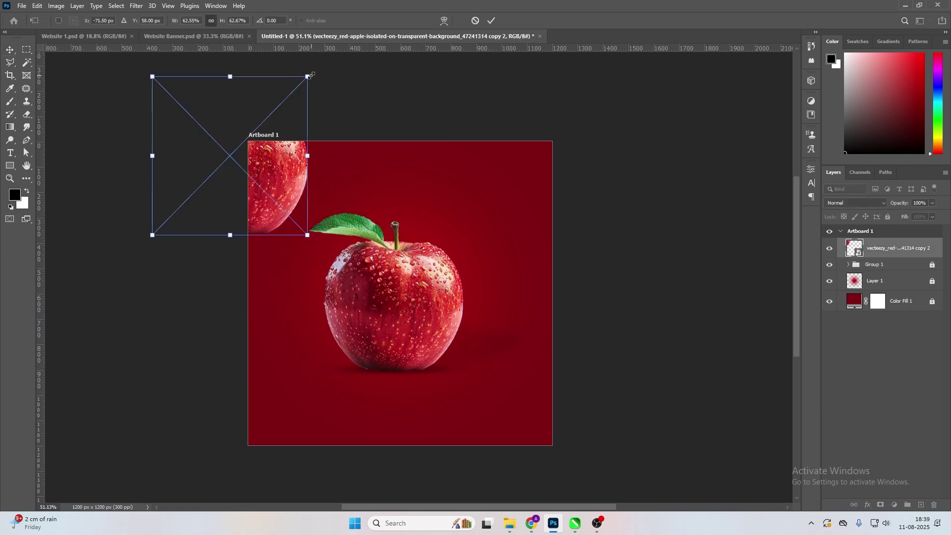
{"action": "left_click_drag", "start_coordinate": [311, 76], "coordinate": [300, 126]}
{"action": "left_click_drag", "start_coordinate": [272, 162], "coordinate": [290, 153]}
{"action": "left_click_drag", "start_coordinate": [285, 189], "coordinate": [299, 197], "text": "alt"}
{"action": "left_click_drag", "start_coordinate": [272, 154], "coordinate": [258, 168]}
{"action": "key", "text": "alt+space"}
{"action": "left_click", "coordinate": [266, 170]}
{"action": "left_click", "coordinate": [116, 6]}
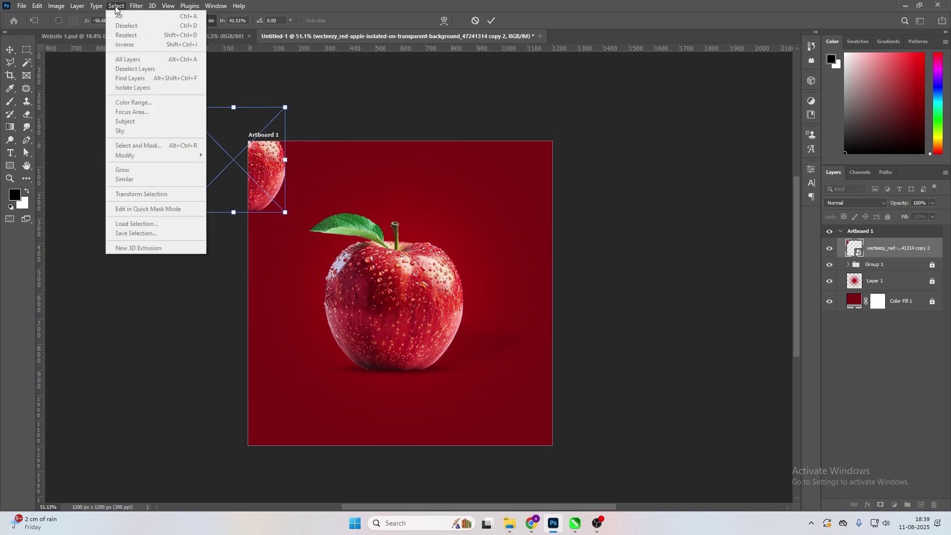
{"action": "left_click", "coordinate": [491, 20]}
{"action": "left_click", "coordinate": [492, 20]}
Apply a Gaussian Blur with an 8.2-pixel radius to the apple copy in the artboard's upper-left corner
{"action": "left_click", "coordinate": [136, 6]}
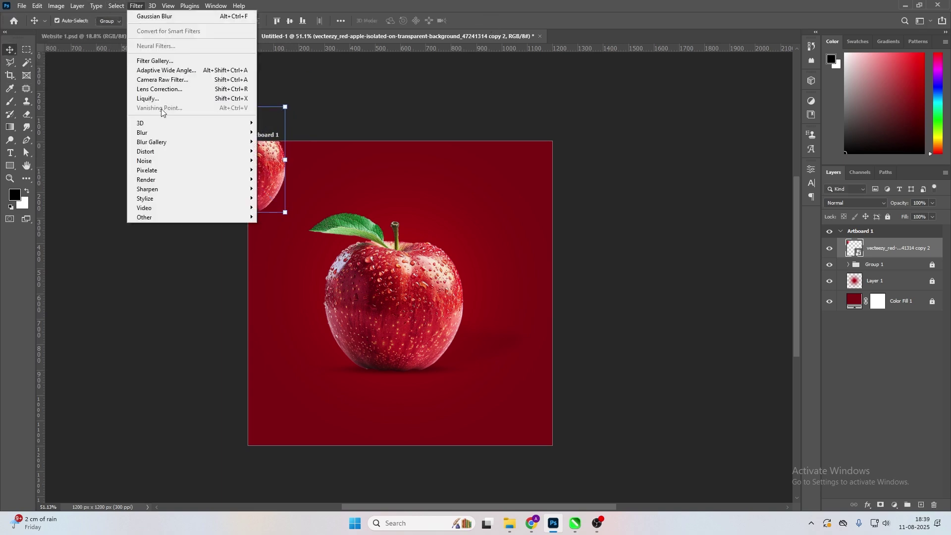
{"action": "mouse_move", "coordinate": [167, 131]}
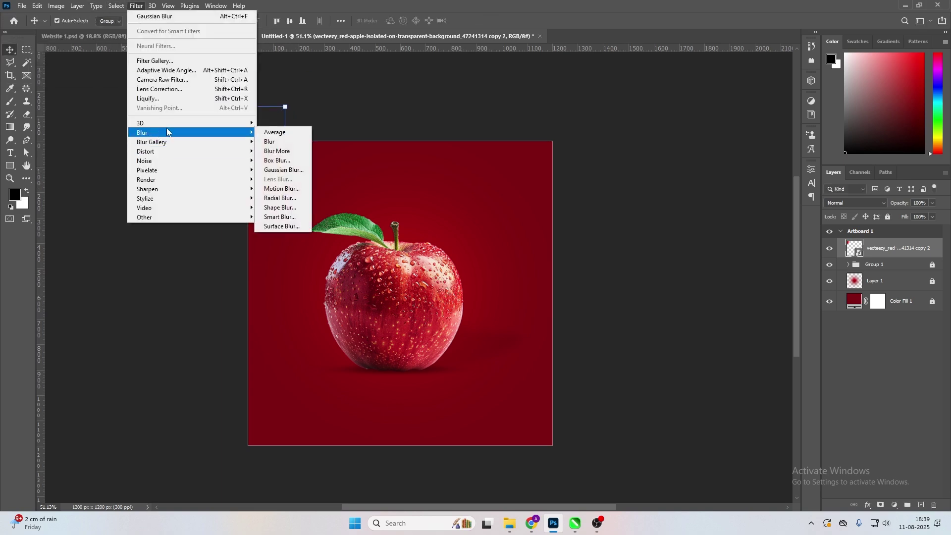
{"action": "left_click", "coordinate": [286, 172]}
{"action": "left_click_drag", "start_coordinate": [615, 284], "coordinate": [601, 274]}
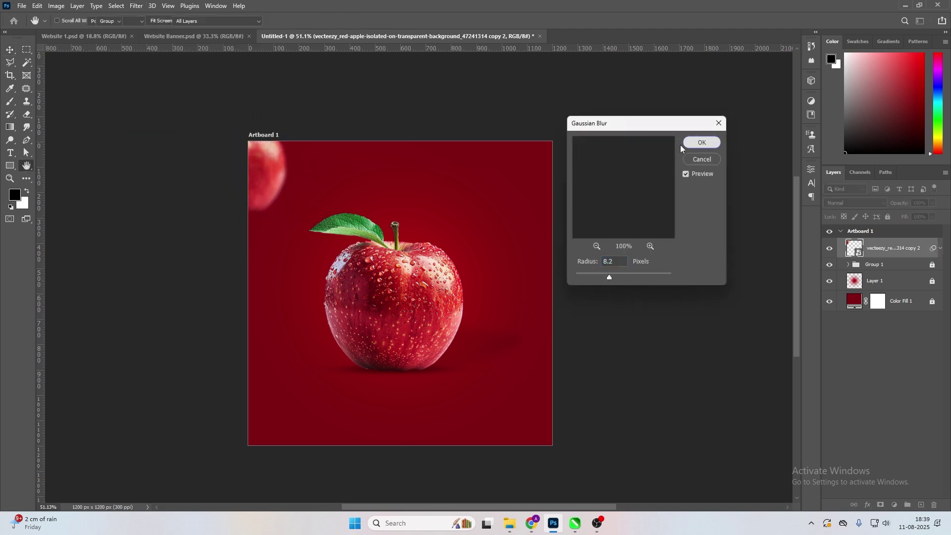
{"action": "left_click", "coordinate": [700, 143]}
Rotate the blurred apple copy slightly clockwise and apply the same Gaussian Blur to it once more
{"action": "key", "text": "ctrl+t"}
{"action": "left_click_drag", "start_coordinate": [333, 157], "coordinate": [331, 182]}
{"action": "key", "text": "Return"}
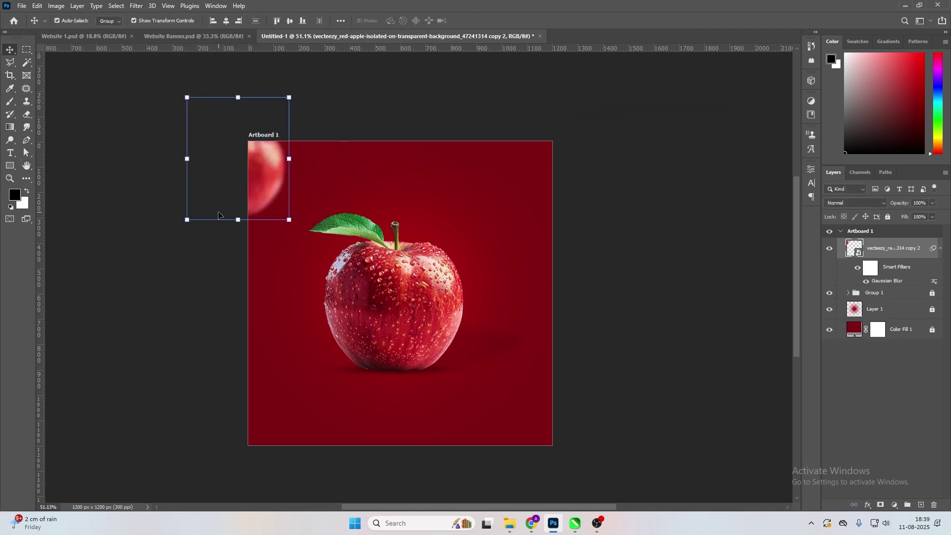
{"action": "key", "text": "ctrl+alt+f"}
Duplicate the blurred apple to the artboard's lower-right corner, partly off the edge, and nudge it inward
{"action": "left_click_drag", "start_coordinate": [270, 177], "coordinate": [594, 423]}
{"action": "scroll", "coordinate": [525, 327], "scroll_direction": "down", "scroll_amount": 4}
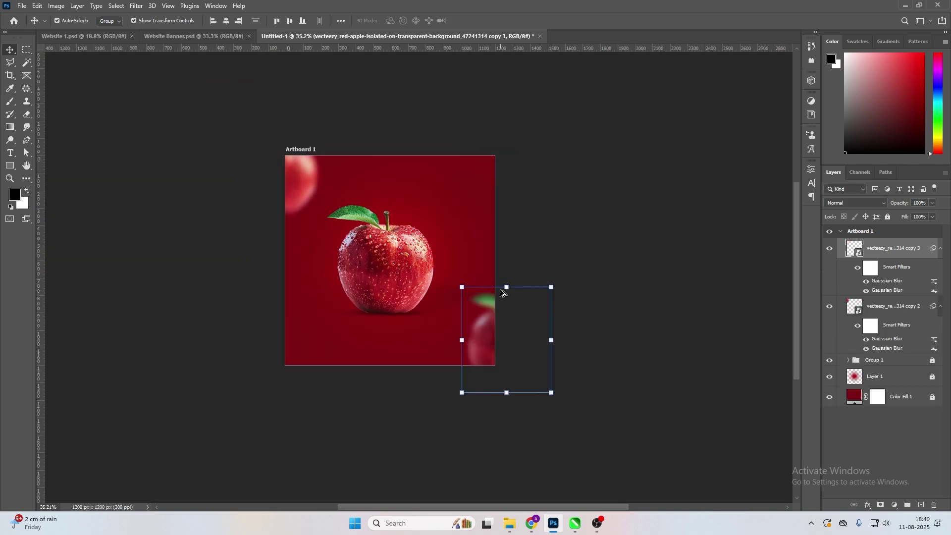
{"action": "scroll", "coordinate": [516, 335], "scroll_direction": "up", "scroll_amount": 4}
{"action": "key", "text": "shift+Left"}
{"action": "key", "text": "shift+Left"}
Shift the two blurred corner apples slightly and lock both of their layers
{"action": "left_click_drag", "start_coordinate": [185, 110], "coordinate": [193, 117]}
{"action": "key", "text": "ctrl+/"}
{"action": "left_click_drag", "start_coordinate": [467, 365], "coordinate": [464, 362]}
{"action": "key", "text": "ctrl+/"}
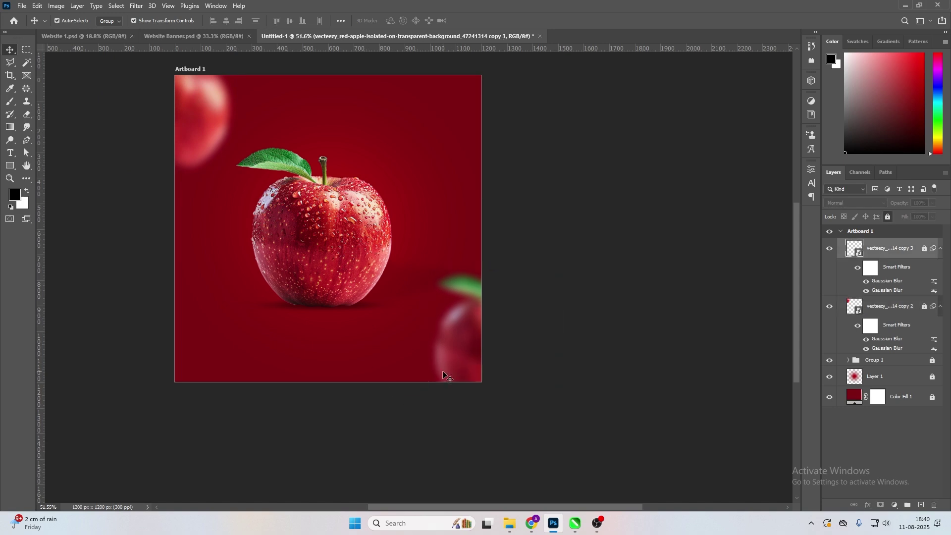
Add a white text layer reading APPLE above the main apple
{"action": "left_click_drag", "start_coordinate": [348, 304], "coordinate": [406, 331]}
{"action": "left_click", "coordinate": [11, 157]}
{"action": "scroll", "coordinate": [382, 151], "scroll_direction": "up", "scroll_amount": 1}
{"action": "left_click", "coordinate": [344, 154]}
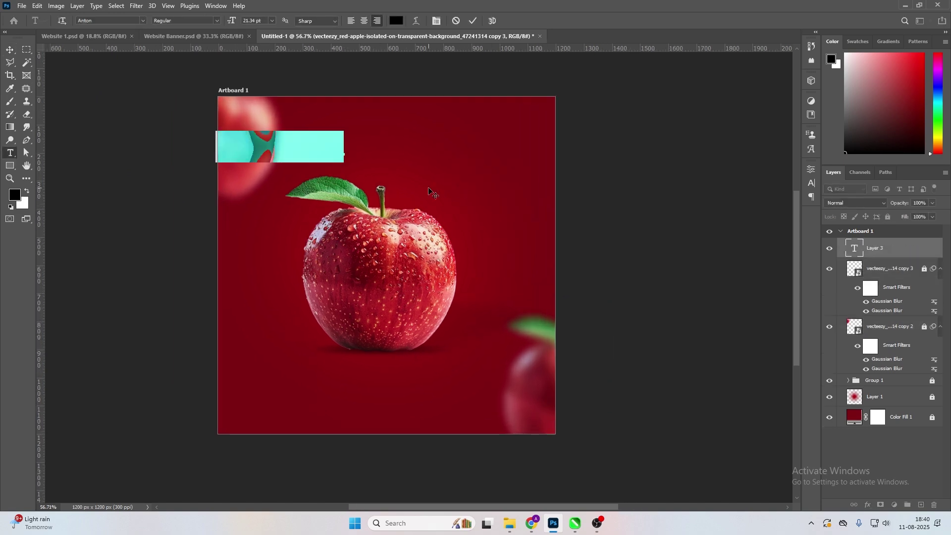
{"action": "left_click", "coordinate": [314, 149]}
{"action": "key", "text": "ctrl+a"}
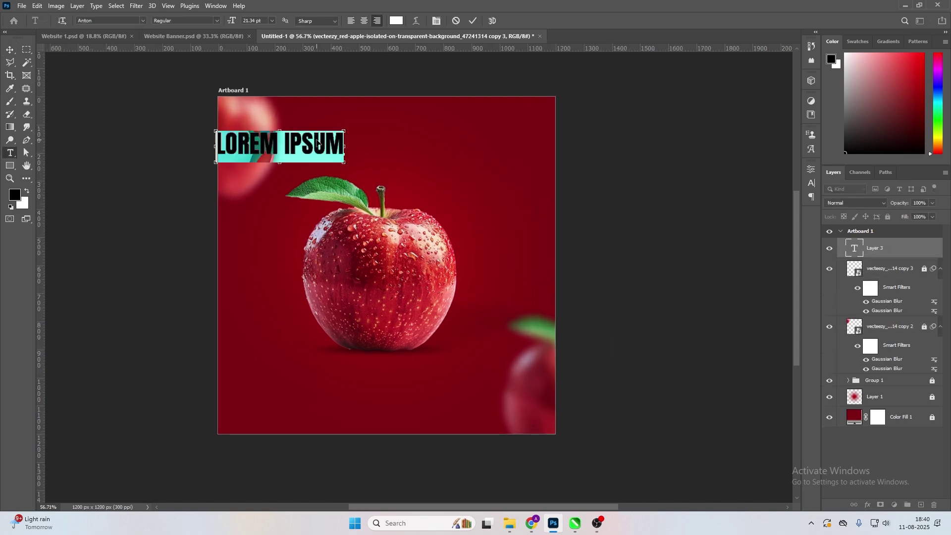
{"action": "type", "text": "APPLE"}
Set the APPLE title's font to Poppins Bold
{"action": "key", "text": "ctrl+a"}
{"action": "left_click", "coordinate": [117, 20]}
{"action": "type", "text": "Poppins"}
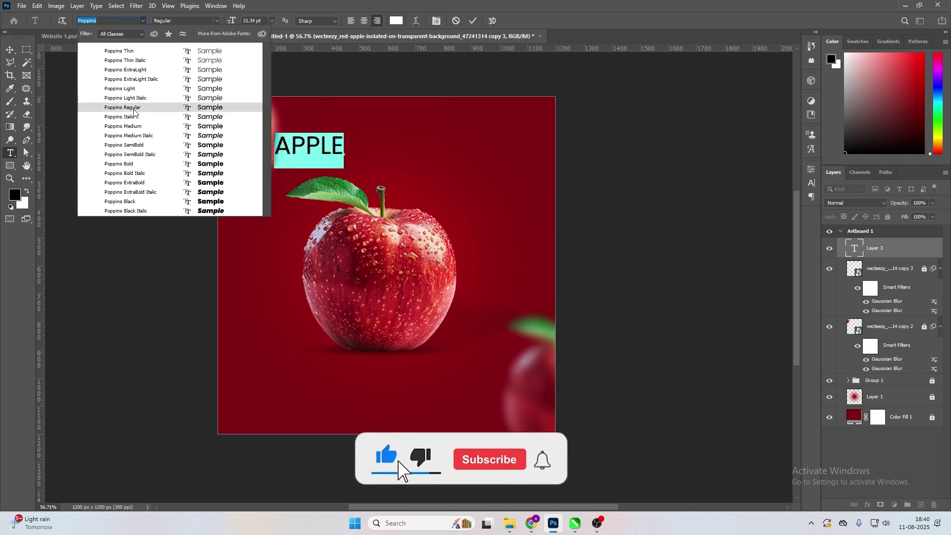
{"action": "left_click", "coordinate": [134, 163]}
{"action": "key", "text": "ctrl+Return"}
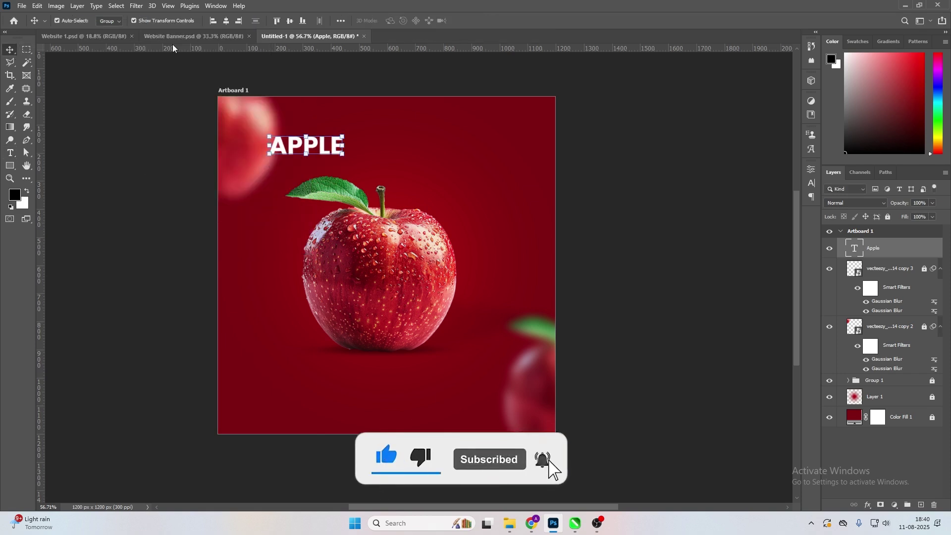
Centre the APPLE title horizontally on the artboard and enlarge it to more than twice its size
{"action": "left_click", "coordinate": [226, 21]}
{"action": "key", "text": "ctrl+d"}
{"action": "key", "text": "ctrl+t"}
{"action": "left_click_drag", "start_coordinate": [425, 169], "coordinate": [472, 219]}
{"action": "key", "text": "Return"}
Nudge the APPLE title down towards the apple's leaf and move its layer below the main apple group
{"action": "key", "text": "shift+Down"}
{"action": "key", "text": "shift+Down"}
{"action": "key", "text": "shift+Down"}
{"action": "key", "text": "shift+Down"}
{"action": "key", "text": "shift+Down"}
{"action": "key", "text": "shift+Down"}
{"action": "key", "text": "shift+Down"}
{"action": "key", "text": "shift+Down"}
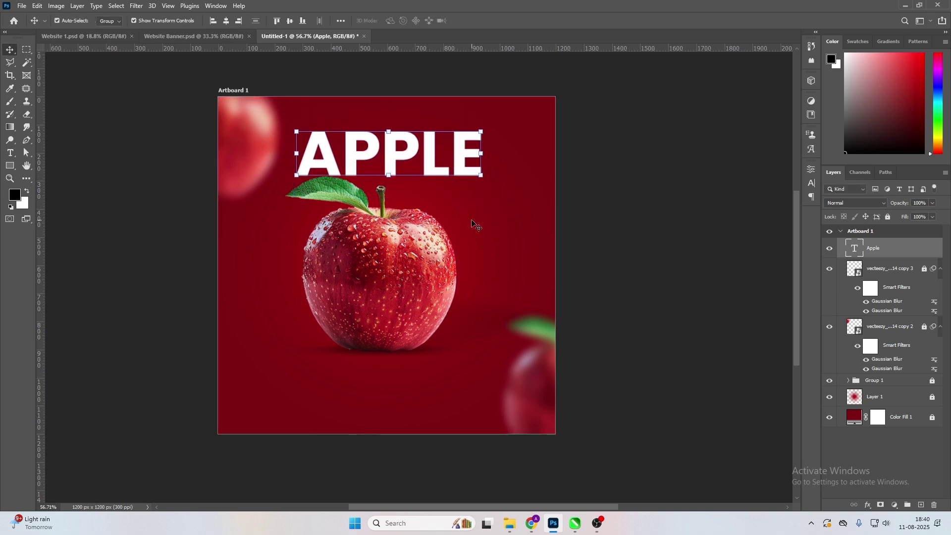
{"action": "key", "text": "ctrl+bracketleft"}
{"action": "key", "text": "ctrl+bracketleft"}
{"action": "key", "text": "ctrl+bracketleft"}
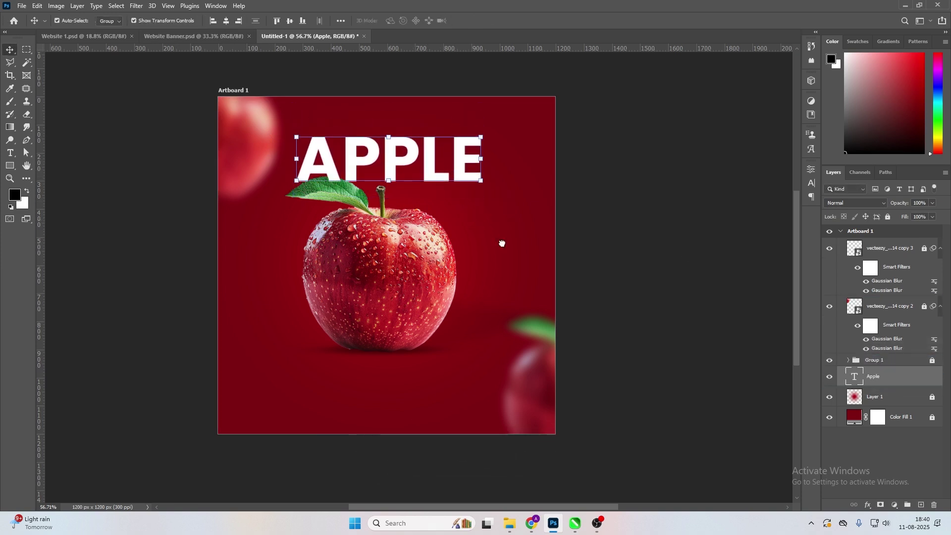
Scale the APPLE title down slightly
{"action": "key", "text": "ctrl+t"}
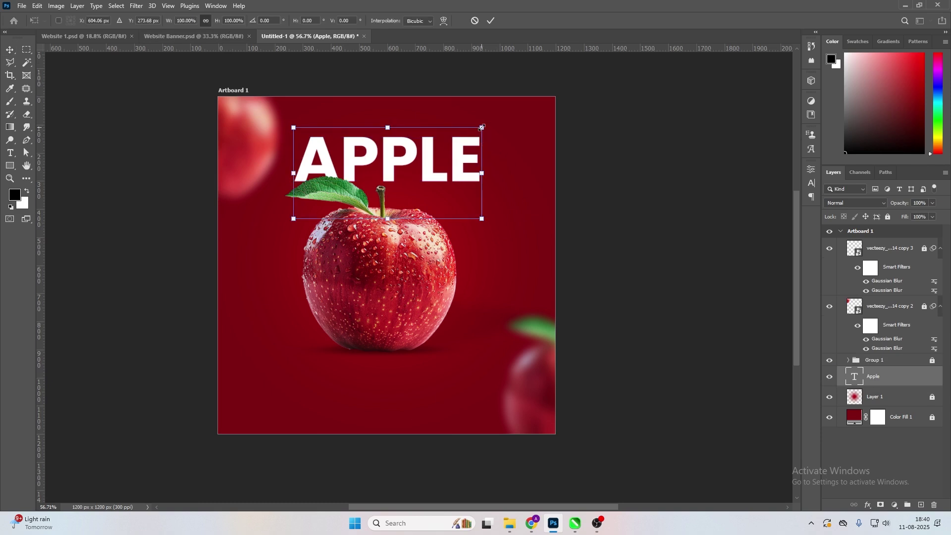
{"action": "left_click_drag", "start_coordinate": [481, 128], "coordinate": [476, 130]}
{"action": "key", "text": "Return"}
Unlock the main apple group and nudge it right so the apple sits centred under the title
{"action": "left_click", "coordinate": [351, 270]}
{"action": "key", "text": "ctrl+slash"}
{"action": "key", "text": "shift+Right"}
{"action": "key", "text": "shift+Right"}
{"action": "key", "text": "shift+Right"}
Scale the APPLE title up to about 104.6% and set its tracking to -30
{"action": "left_click", "coordinate": [405, 164]}
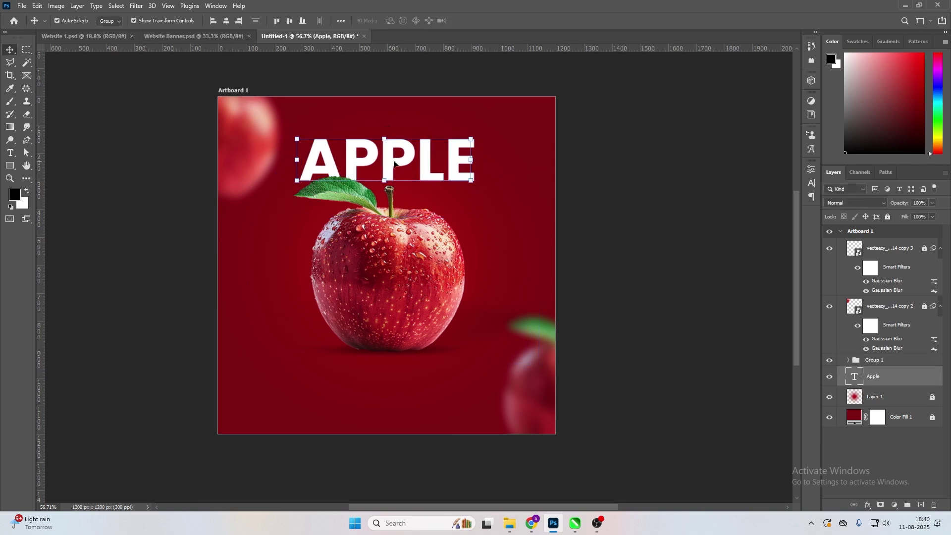
{"action": "key", "text": "ctrl+t"}
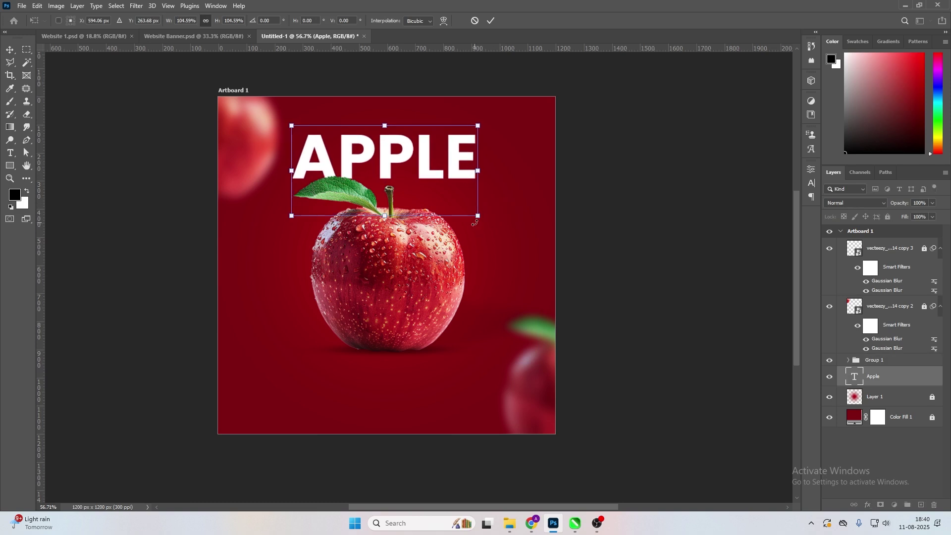
{"action": "key", "text": "Return"}
{"action": "left_click", "coordinate": [811, 184]}
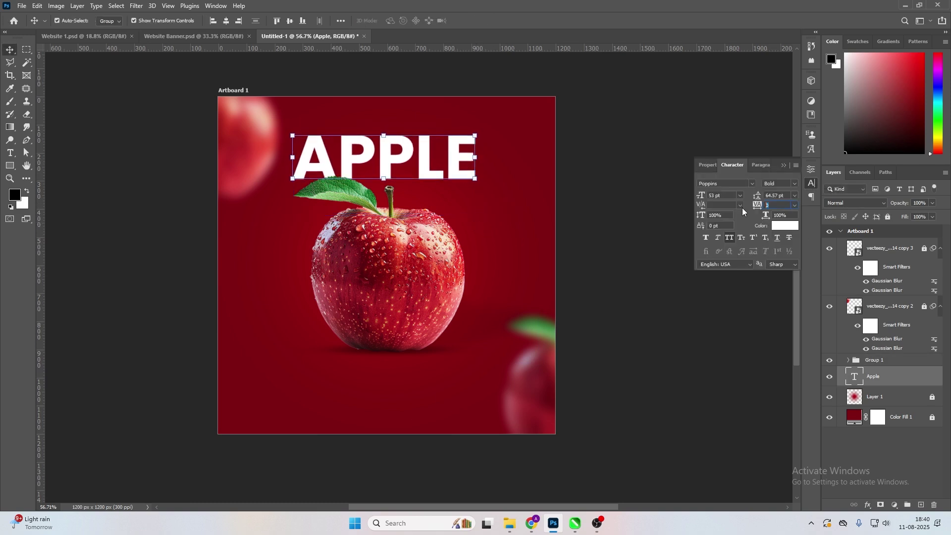
{"action": "key", "text": "Return"}
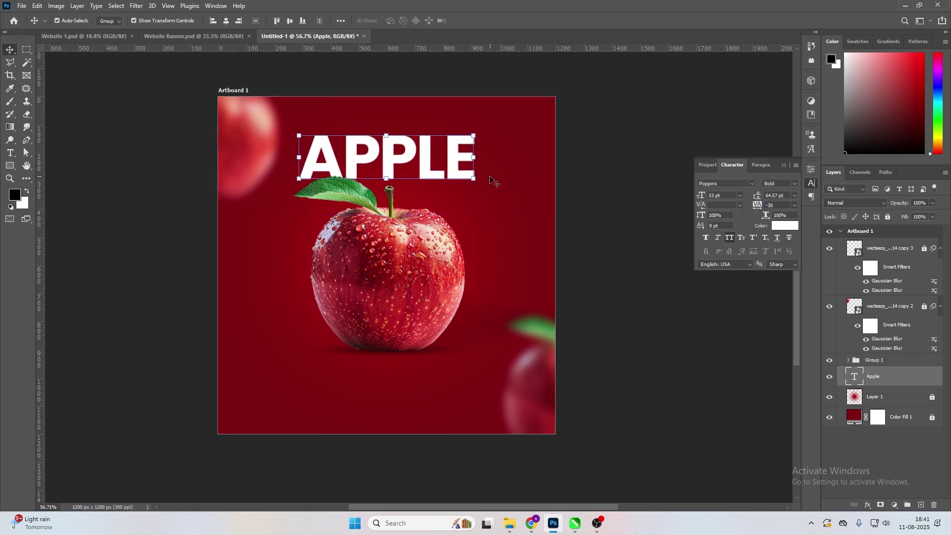
{"action": "scroll", "coordinate": [492, 181], "scroll_direction": "down", "scroll_amount": 1}
{"action": "left_click_drag", "start_coordinate": [388, 176], "coordinate": [386, 362]}
{"action": "key", "text": "ctrl+z"}
{"action": "left_click", "coordinate": [75, 194]}
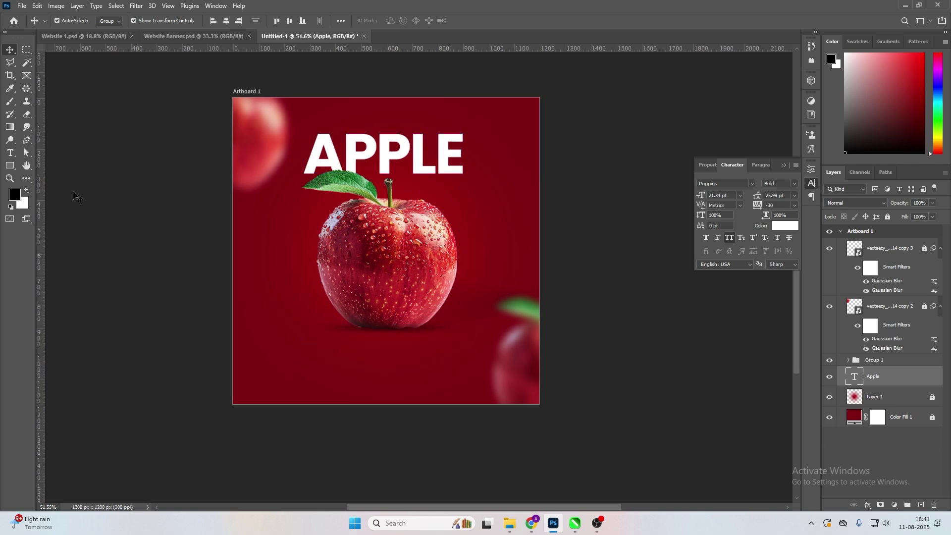
Add a new placeholder text layer below the main apple and centre it horizontally on the artboard
{"action": "scroll", "coordinate": [75, 194], "scroll_direction": "down", "scroll_amount": 1}
{"action": "left_click", "coordinate": [10, 141]}
{"action": "scroll", "coordinate": [373, 287], "scroll_direction": "down", "scroll_amount": 1}
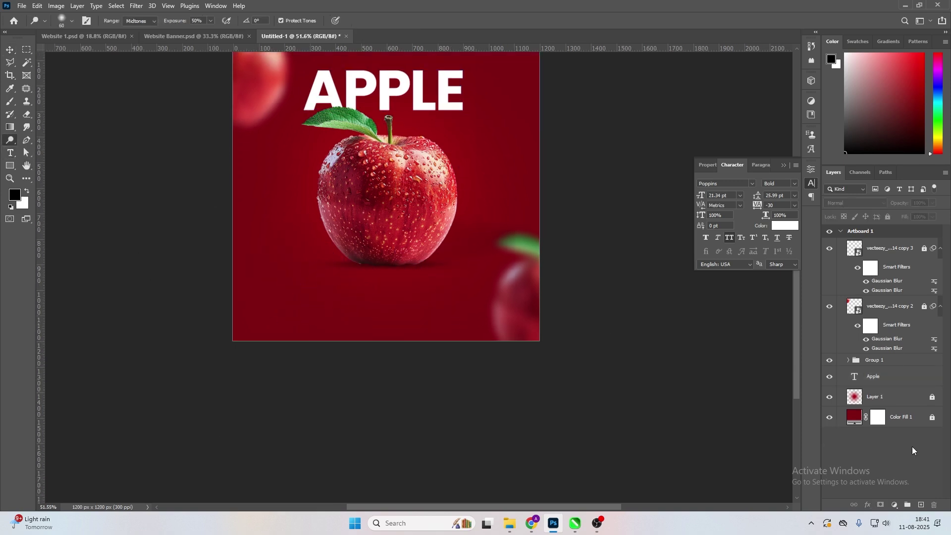
{"action": "left_click", "coordinate": [922, 505]}
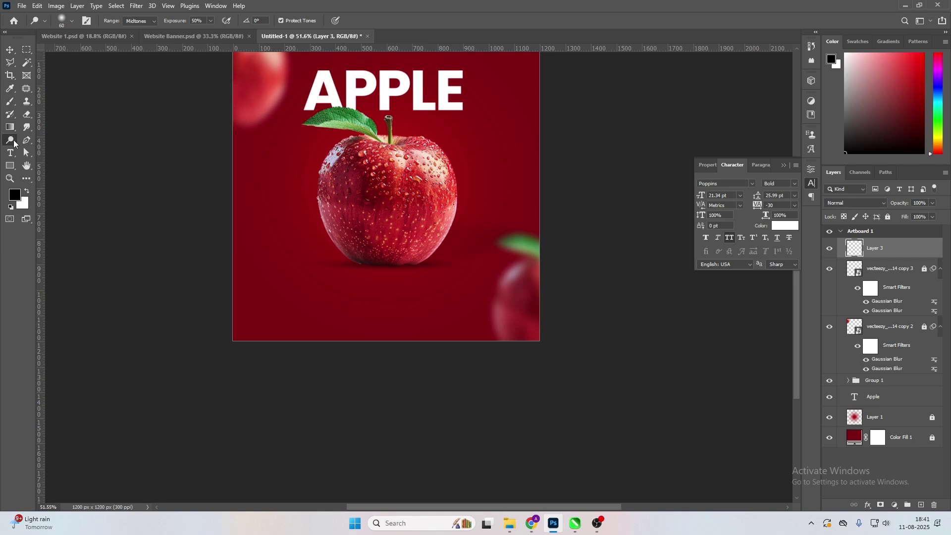
{"action": "left_click", "coordinate": [10, 153]}
{"action": "scroll", "coordinate": [372, 298], "scroll_direction": "up", "scroll_amount": 2}
{"action": "left_click", "coordinate": [340, 292]}
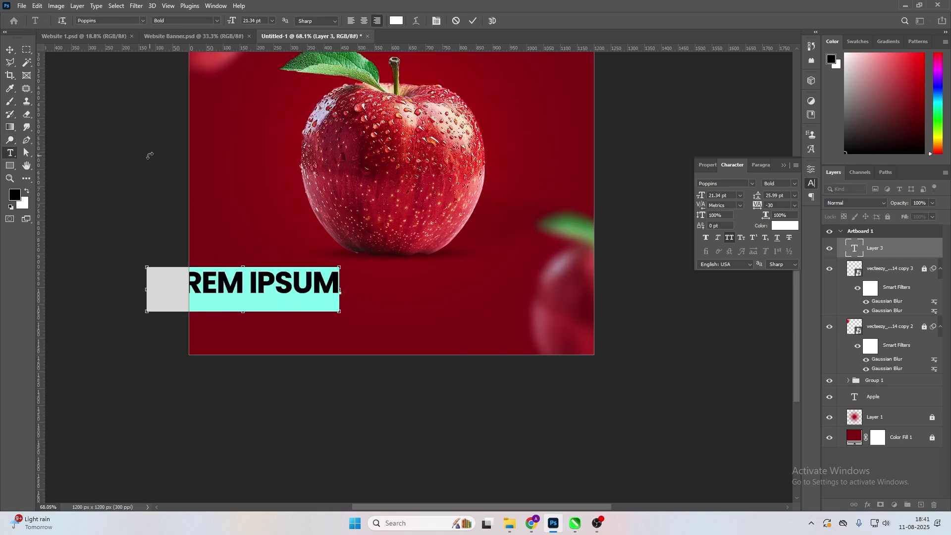
{"action": "left_click", "coordinate": [6, 48]}
{"action": "left_click", "coordinate": [229, 20]}
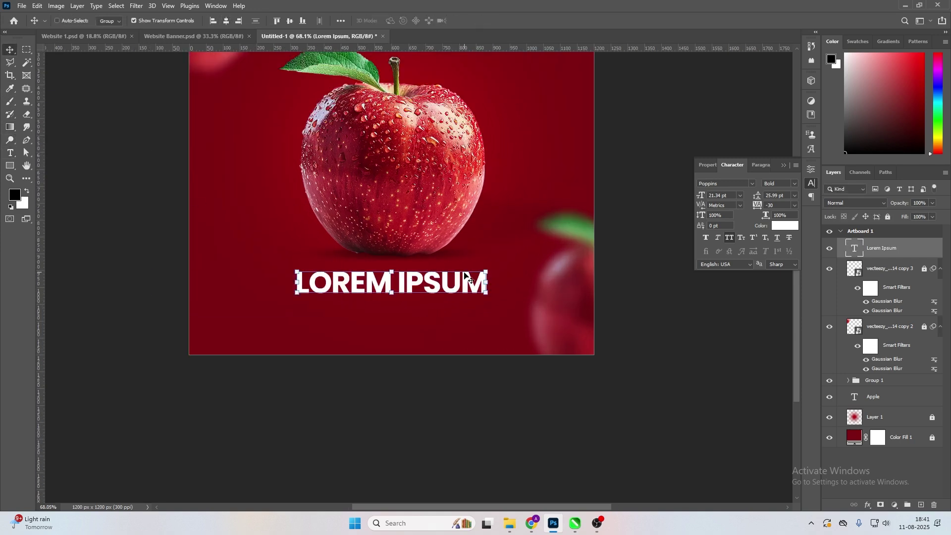
Scale the placeholder text below the apple down to about 53%
{"action": "key", "text": "ctrl+t"}
{"action": "left_click_drag", "start_coordinate": [491, 311], "coordinate": [454, 319]}
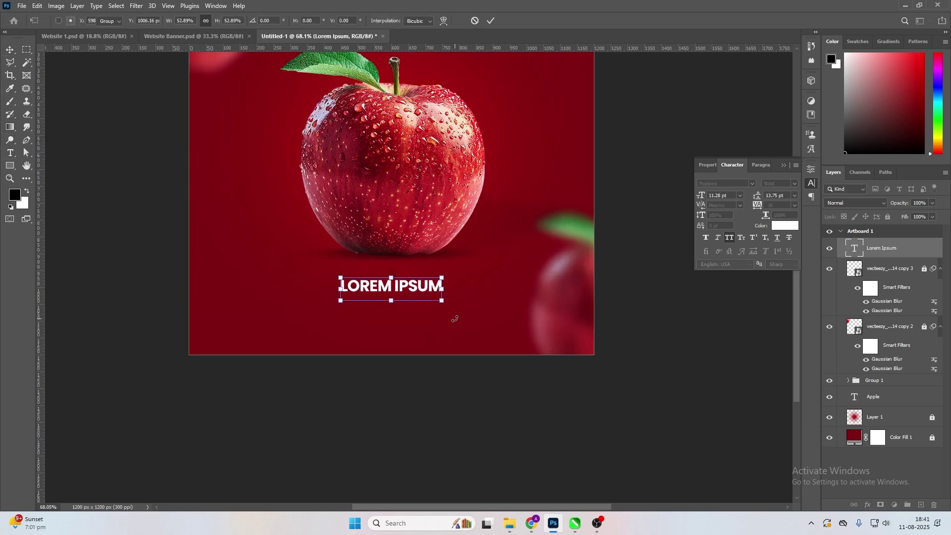
{"action": "key", "text": "Return"}
Replace the placeholder text below the apple with SWEET APPLE
{"action": "key", "text": "t"}
{"action": "left_click", "coordinate": [413, 286]}
{"action": "key", "text": "ctrl+a"}
{"action": "type", "text": "SW"}
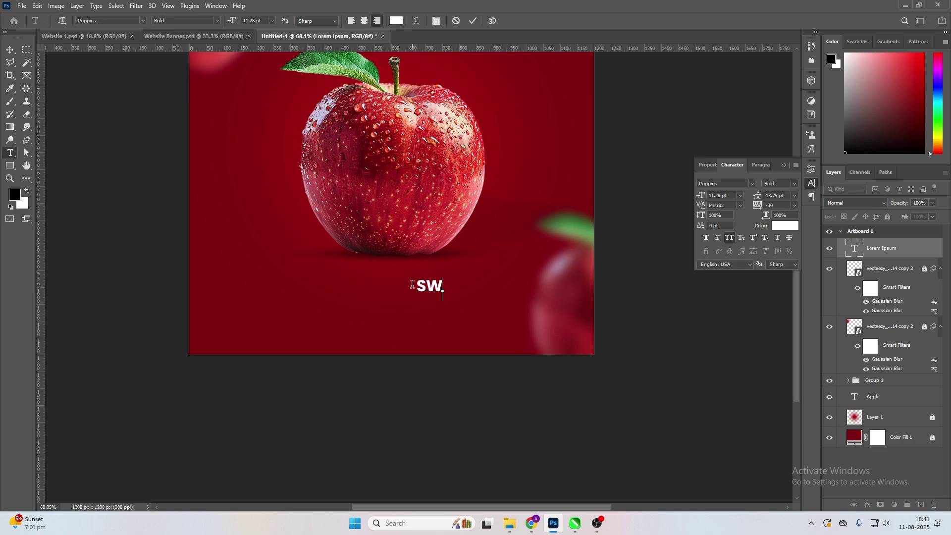
{"action": "type", "text": "EET APPLE"}
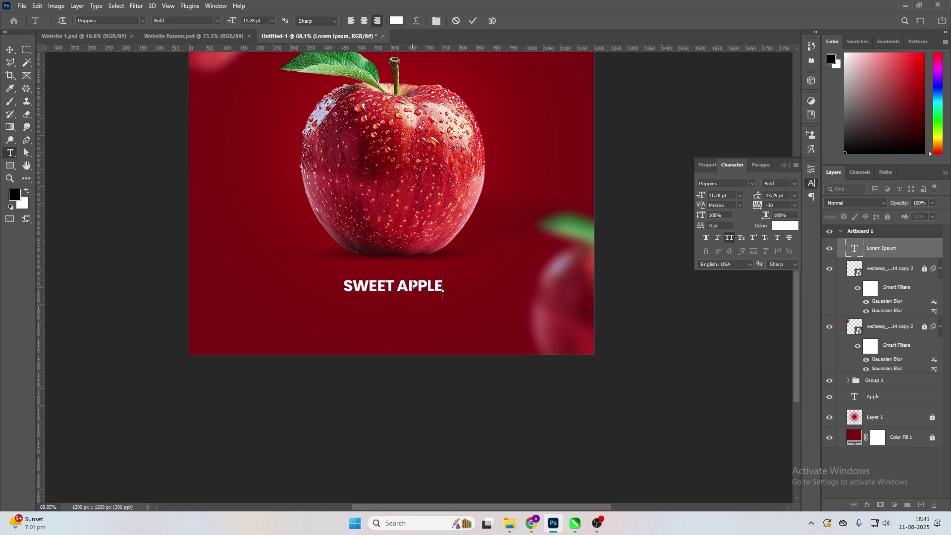
Scale the SWEET APPLE text down to about 8.75 pt and nudge it up closer to the apple
{"action": "left_click", "coordinate": [10, 50]}
{"action": "key", "text": "ctrl+t"}
{"action": "left_click_drag", "start_coordinate": [445, 301], "coordinate": [424, 299]}
{"action": "key", "text": "Return"}
{"action": "key", "text": "shift+Up"}
{"action": "key", "text": "shift+Up"}
{"action": "key", "text": "shift+Up"}
{"action": "key", "text": "ctrl+t"}
{"action": "key", "text": "Return"}
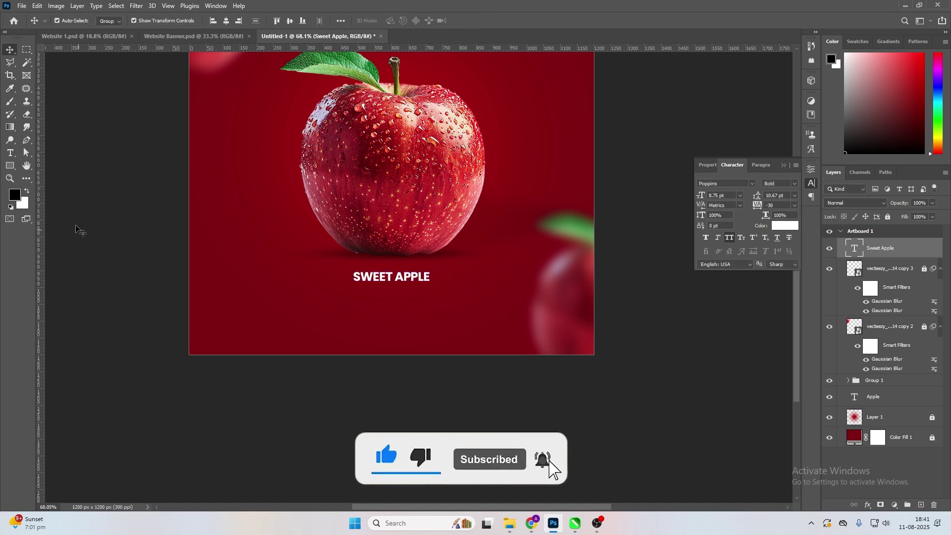
Add a centre-aligned paragraph text box of Lorem Ipsum below SWEET APPLE and reduce its font size to 4.34 pt
{"action": "left_click", "coordinate": [79, 232]}
{"action": "left_click", "coordinate": [12, 153]}
{"action": "left_click_drag", "start_coordinate": [271, 292], "coordinate": [524, 336]}
{"action": "key", "text": "ctrl+shift+comma"}
{"action": "key", "text": "ctrl+shift+comma"}
{"action": "key", "text": "ctrl+shift+comma"}
{"action": "key", "text": "ctrl+shift+comma"}
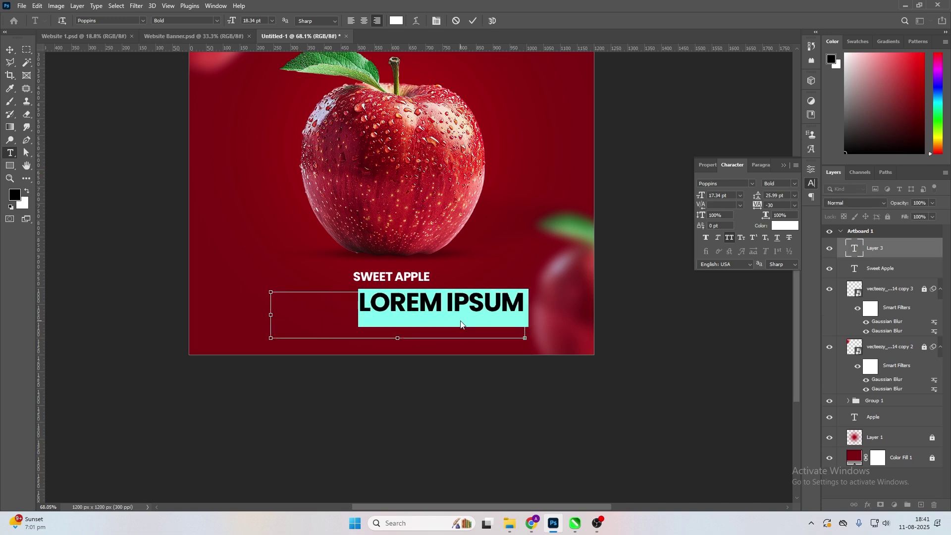
{"action": "key", "text": "ctrl+shift+comma"}
{"action": "key", "text": "ctrl+shift+comma"}
{"action": "key", "text": "ctrl+shift+comma"}
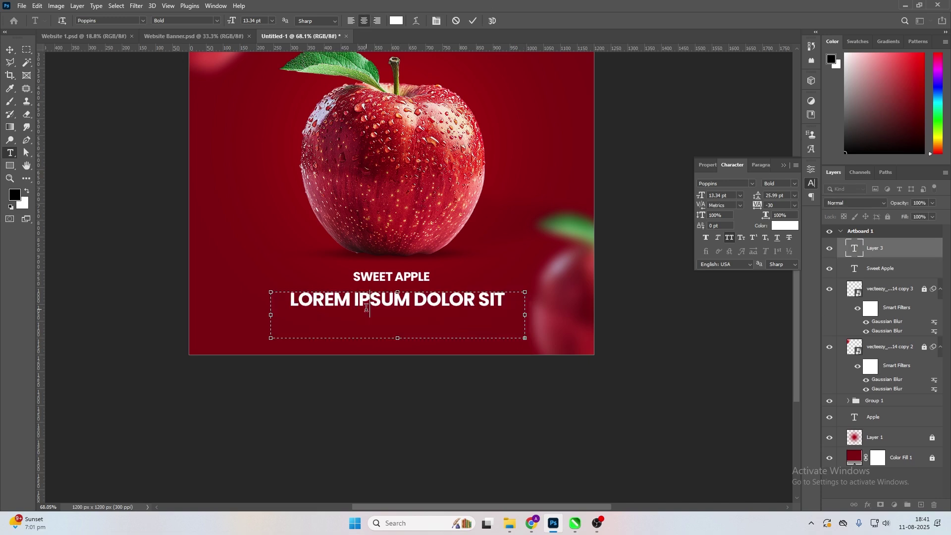
{"action": "key", "text": "ctrl+shift+comma"}
{"action": "key", "text": "ctrl+shift+comma"}
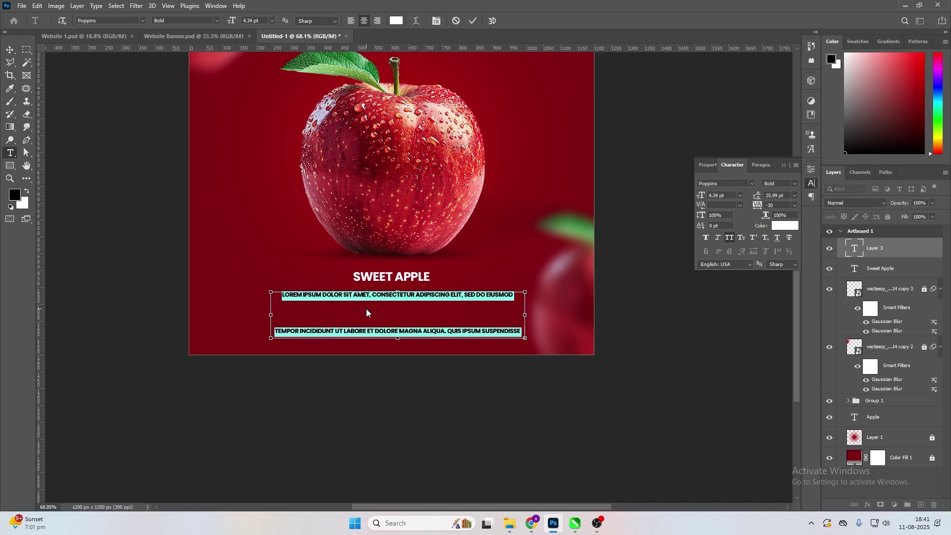
Set the paragraph's leading to 10 pt, turn off All Caps and change its font style to Regular
{"action": "scroll", "coordinate": [787, 193], "scroll_direction": "down", "scroll_amount": 16}
{"action": "left_click", "coordinate": [730, 237]}
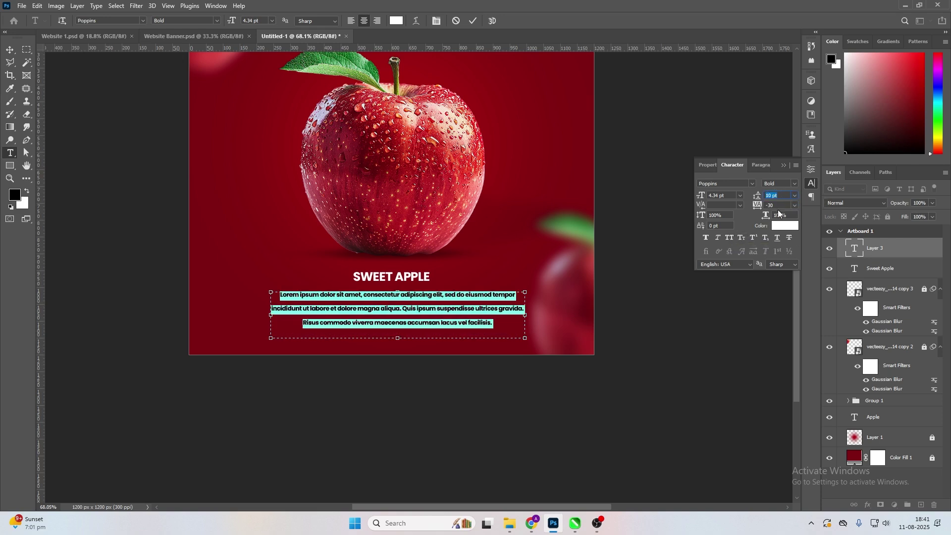
{"action": "left_click", "coordinate": [796, 183]}
{"action": "left_click", "coordinate": [778, 238]}
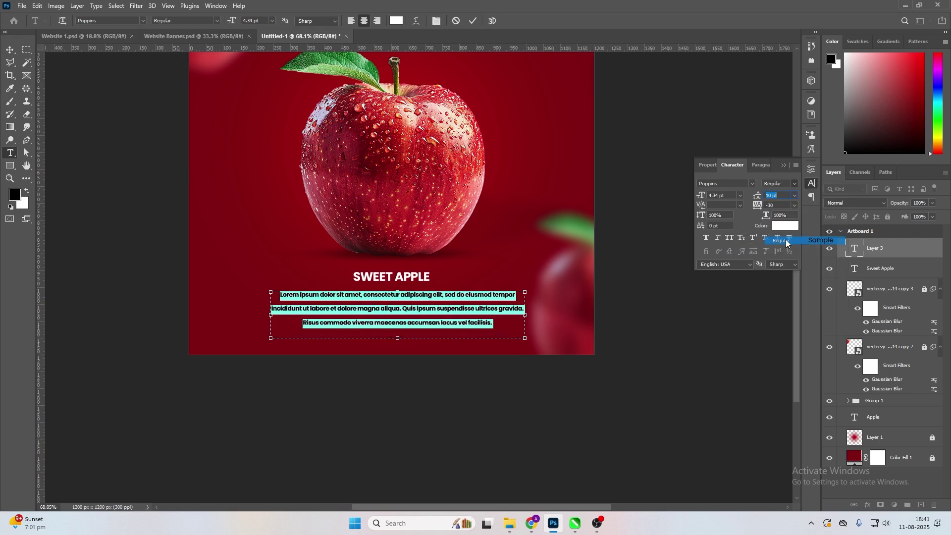
Set the tracking of the whole paragraph to 0
{"action": "key", "text": "ctrl+a"}
{"action": "left_click", "coordinate": [781, 206]}
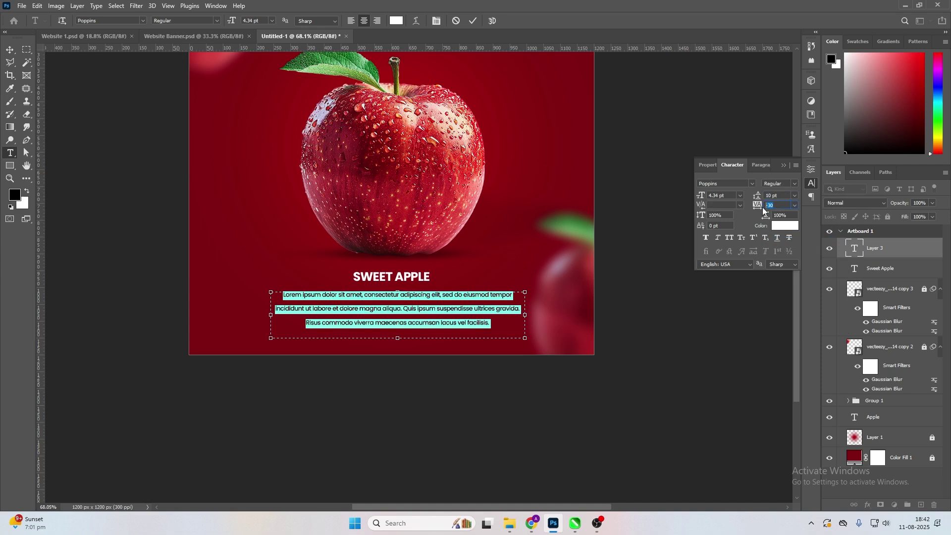
{"action": "type", "text": "0"}
{"action": "key", "text": "Return"}
Set the description paragraph's leading to 7 pt and resize its text box to about 795 by 82 px
{"action": "left_click", "coordinate": [785, 196]}
{"action": "scroll", "coordinate": [785, 197], "scroll_direction": "down", "scroll_amount": 4}
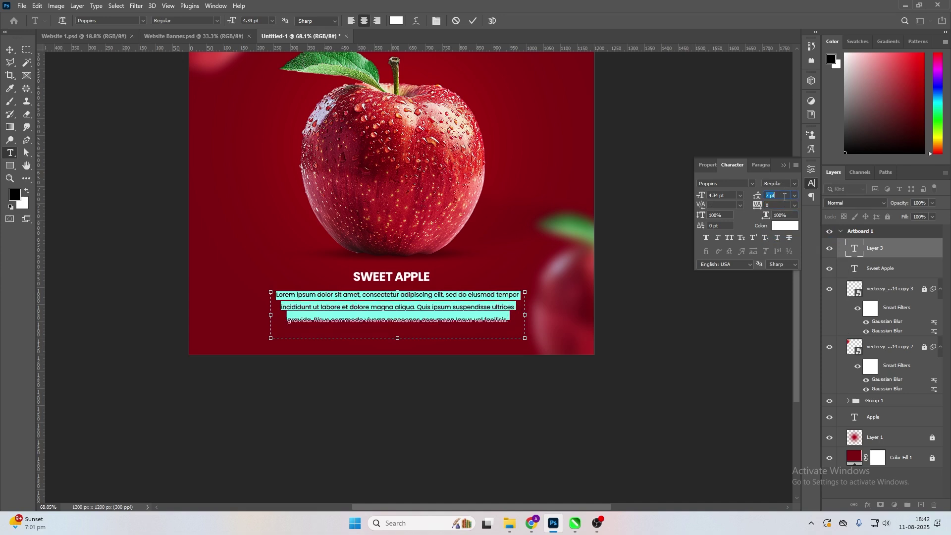
{"action": "type", "text": "7"}
{"action": "key", "text": "Return"}
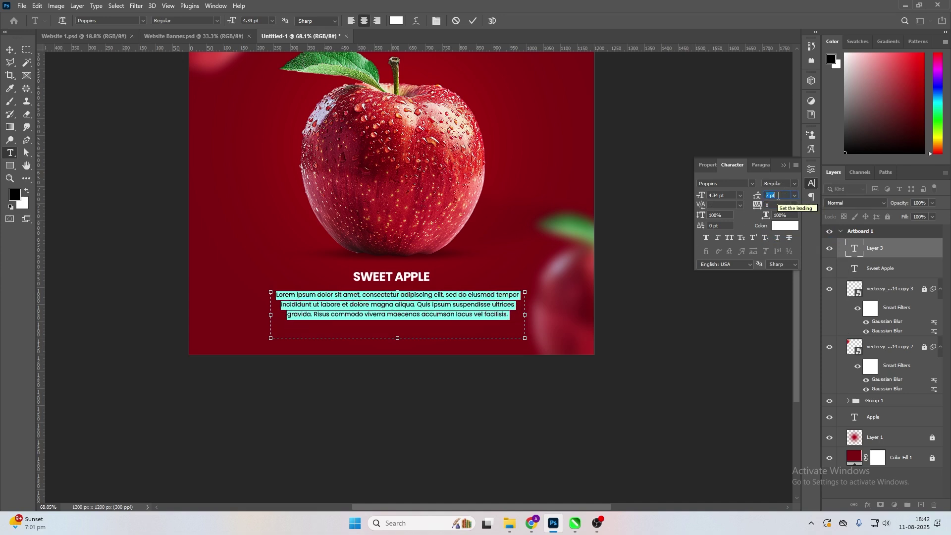
{"action": "left_click_drag", "start_coordinate": [538, 314], "coordinate": [540, 314]}
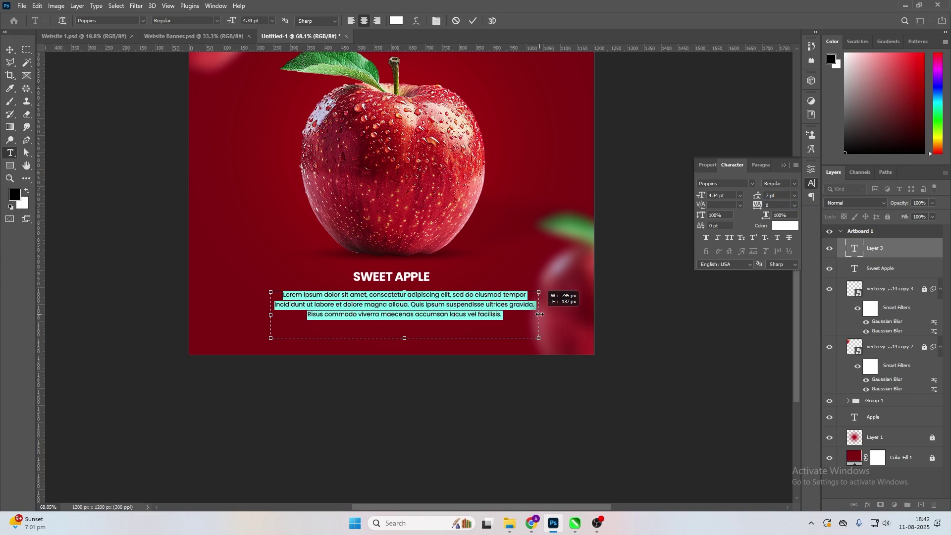
{"action": "left_click", "coordinate": [372, 293]}
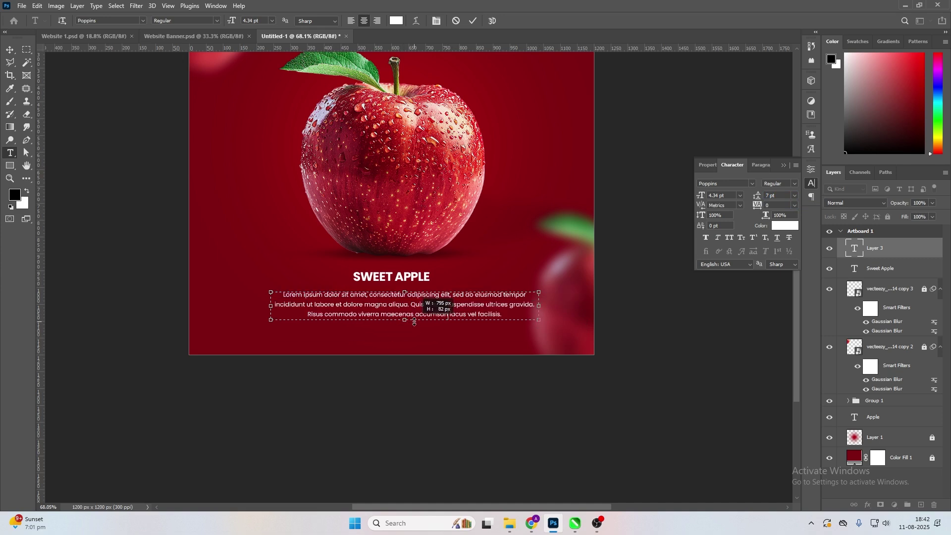
Scale the description paragraph up to about 4.6 pt, centre it horizontally and nudge it up closer to SWEET APPLE
{"action": "left_click", "coordinate": [9, 49]}
{"action": "key", "text": "ctrl+t"}
{"action": "left_click_drag", "start_coordinate": [534, 320], "coordinate": [538, 347]}
{"action": "key", "text": "Up"}
{"action": "key", "text": "Up"}
{"action": "key", "text": "Up"}
{"action": "key", "text": "Up"}
{"action": "key", "text": "Up"}
{"action": "key", "text": "Up"}
{"action": "key", "text": "Up"}
{"action": "key", "text": "Up"}
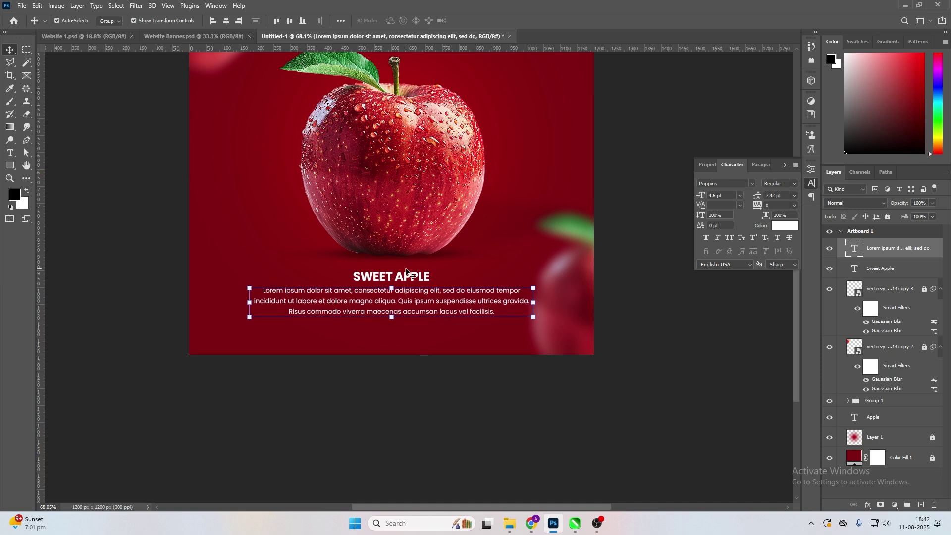
Insert "Red" into the subtitle so it reads SWEET RED APPLE and centre it horizontally on the artboard
{"action": "key", "text": "t"}
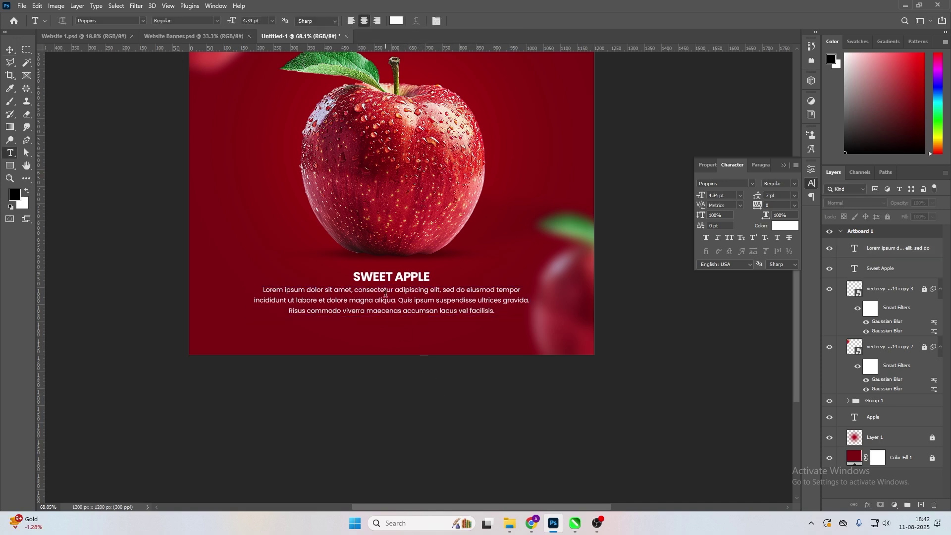
{"action": "left_click", "coordinate": [430, 277]}
{"action": "type", "text": "Red"}
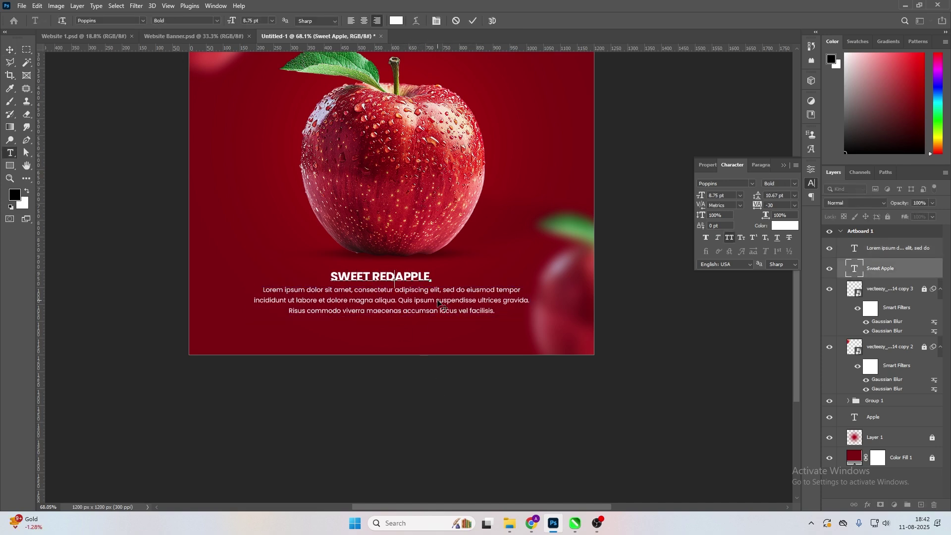
{"action": "left_click", "coordinate": [10, 50]}
{"action": "key", "text": "ctrl+a"}
{"action": "left_click", "coordinate": [225, 25]}
{"action": "key", "text": "ctrl+d"}
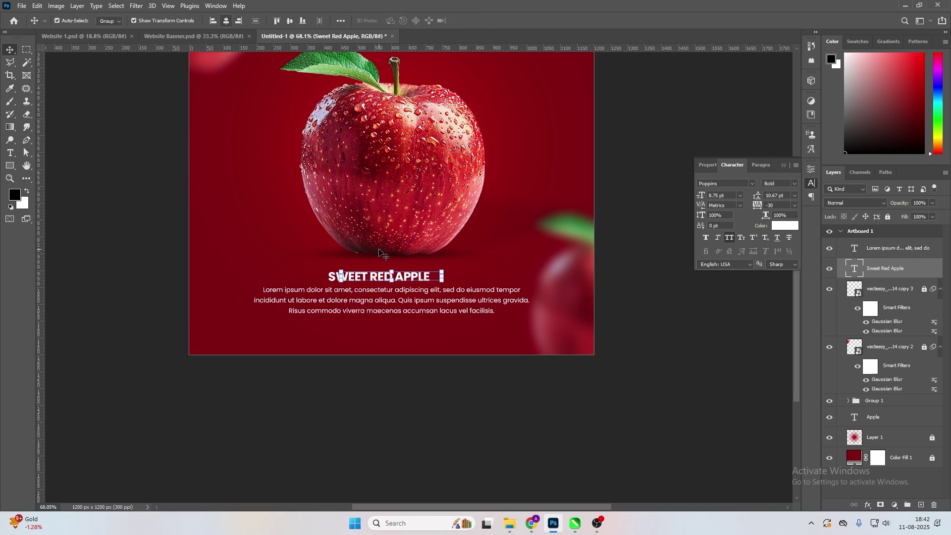
Scale the SWEET RED APPLE subtitle and the description paragraph up slightly together and adjust their vertical position below the apple
{"action": "left_click", "coordinate": [390, 302], "text": "shift"}
{"action": "key", "text": "shift+Down"}
{"action": "left_click_drag", "start_coordinate": [536, 315], "coordinate": [540, 318]}
{"action": "key", "text": "Return"}
{"action": "key", "text": "shift+Up"}
{"action": "left_click", "coordinate": [473, 422]}
{"action": "scroll", "coordinate": [431, 364], "scroll_direction": "down", "scroll_amount": 5}
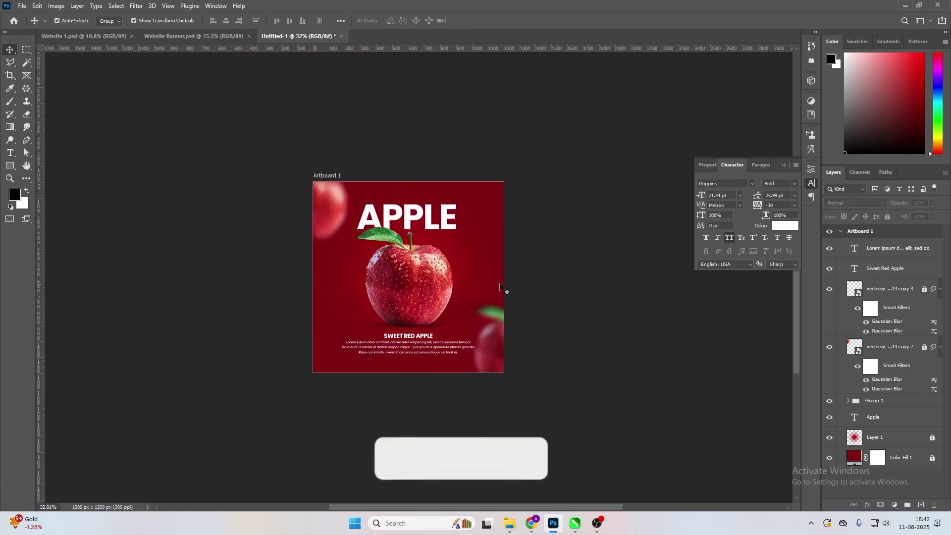
Unlock both blurred corner apple layers and set the opacity of the poster's upper-left apple to 50%
{"action": "left_click", "coordinate": [322, 200]}
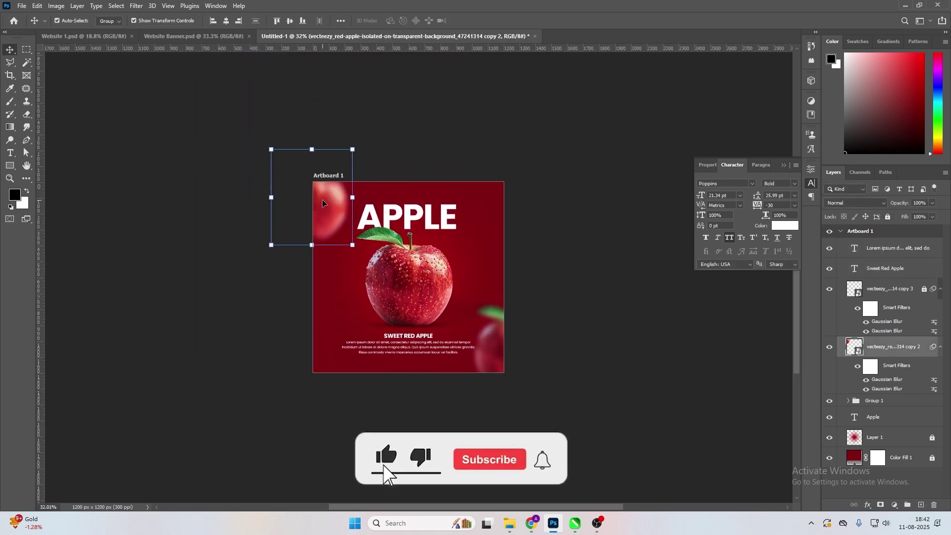
{"action": "key", "text": "5"}
{"action": "left_click", "coordinate": [489, 349], "text": "ctrl"}
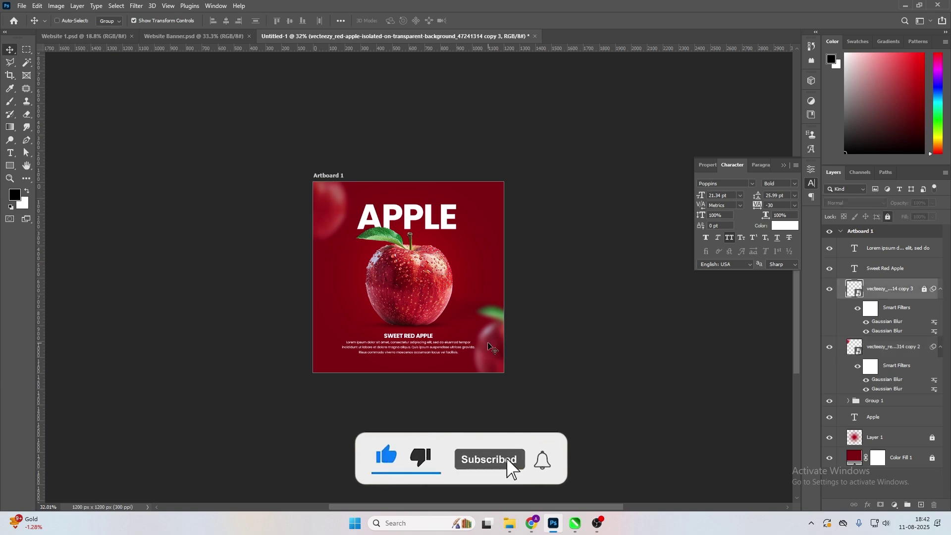
{"action": "key", "text": "ctrl+slash"}
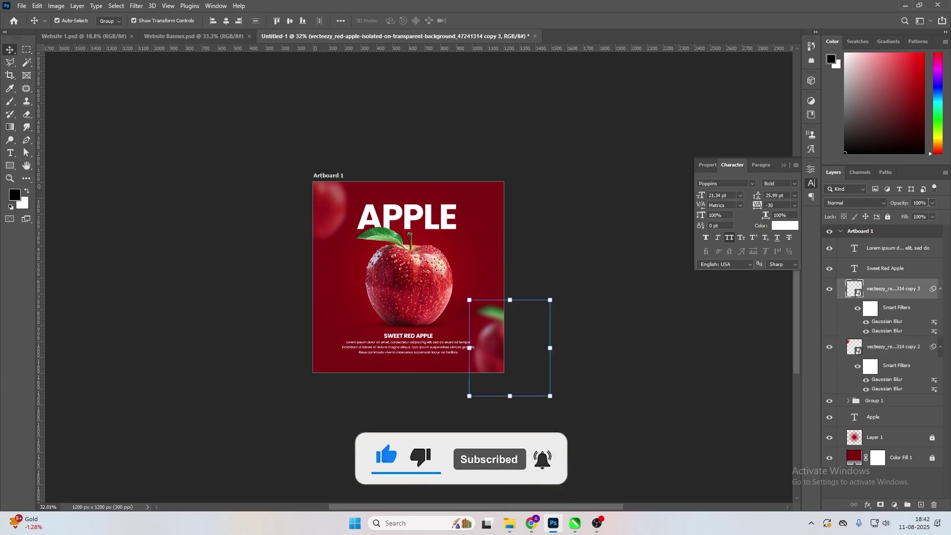